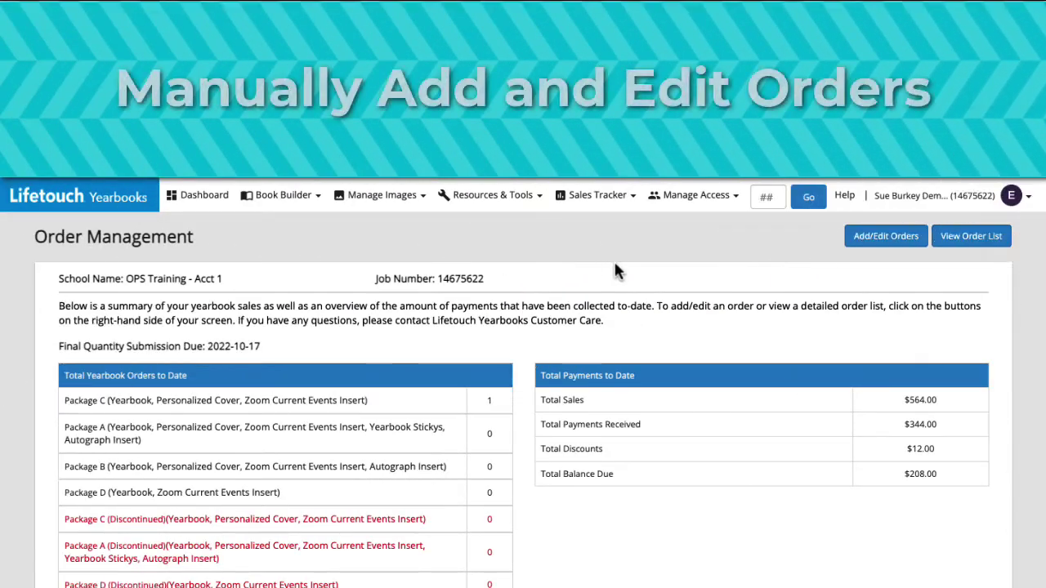
Start a new order, load the student's record found by name search, and view the packages.
{"action": "left_click", "coordinate": [878, 236]}
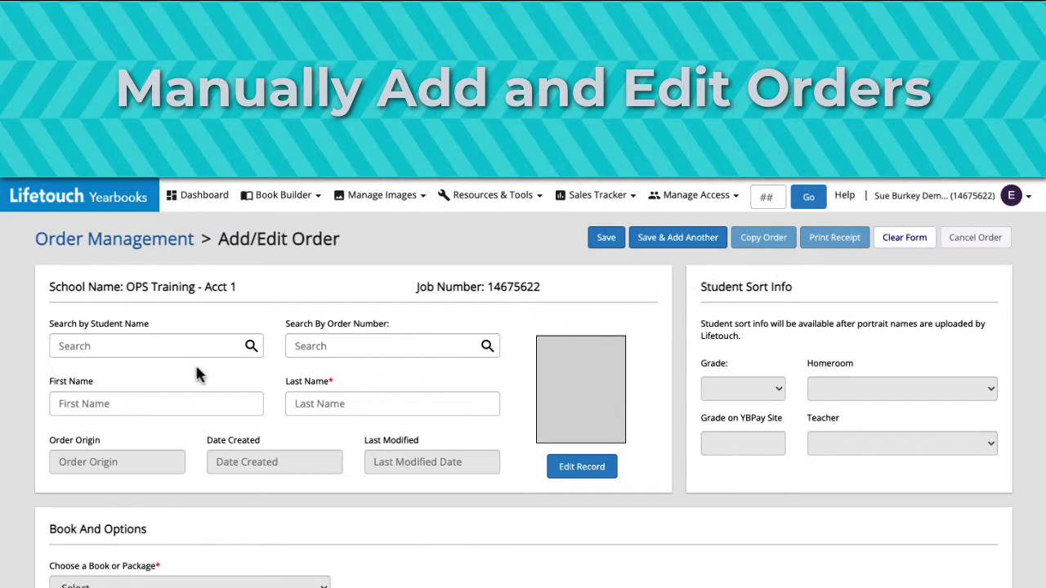
{"action": "left_click", "coordinate": [134, 345]}
{"action": "type", "text": "Cart"}
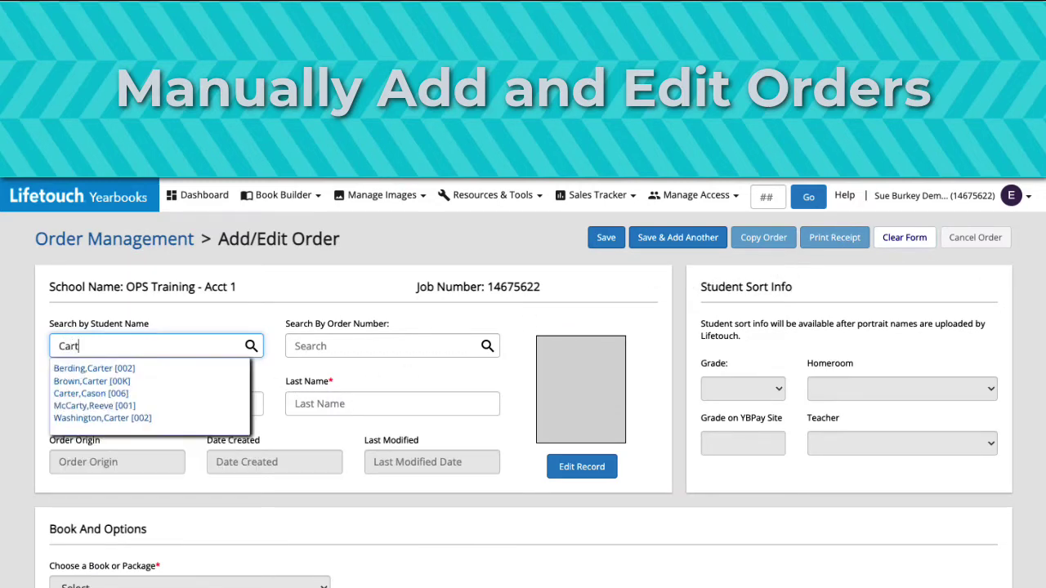
{"action": "type", "text": "er"}
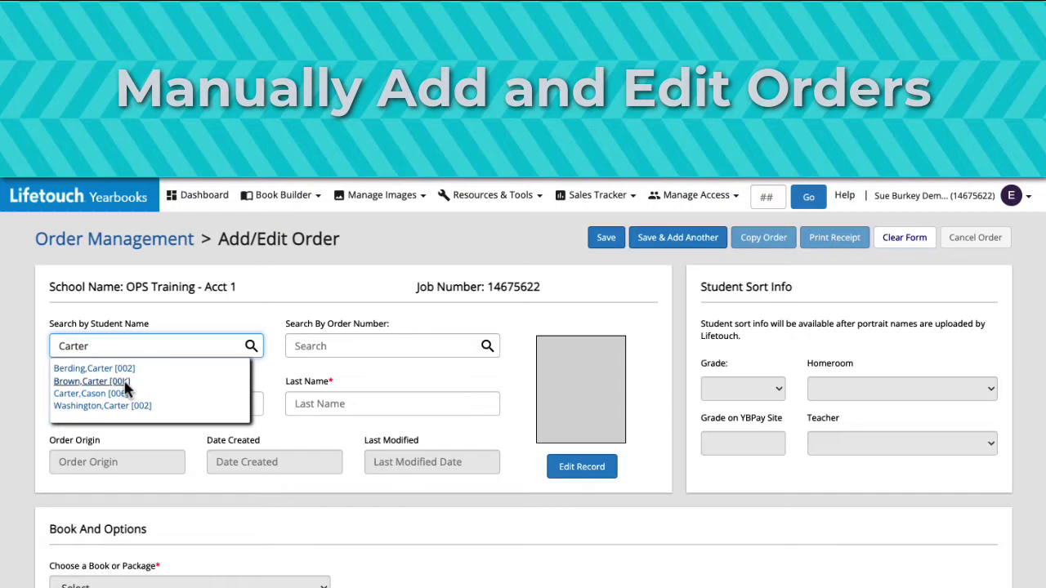
{"action": "left_click", "coordinate": [92, 381]}
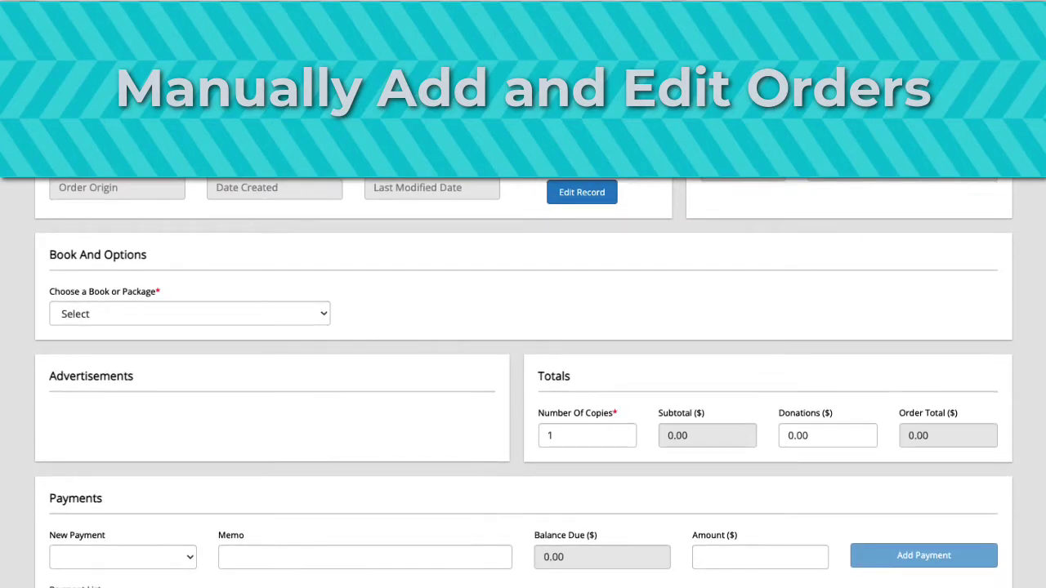
{"action": "left_click", "coordinate": [324, 315]}
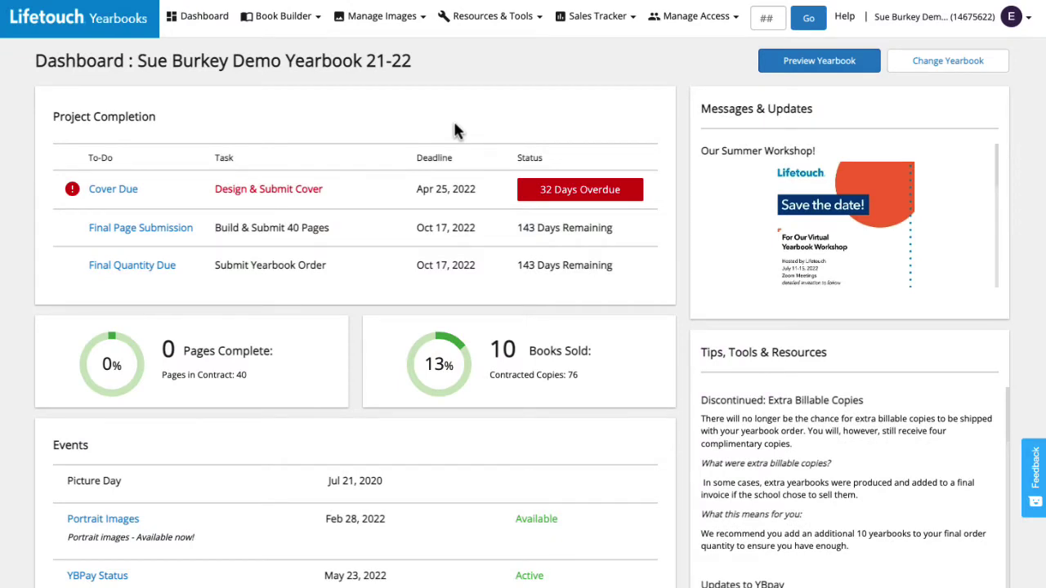
Go to Sales Tracker > Order Management and open a blank Add/Edit Order form.
{"action": "left_click", "coordinate": [594, 20]}
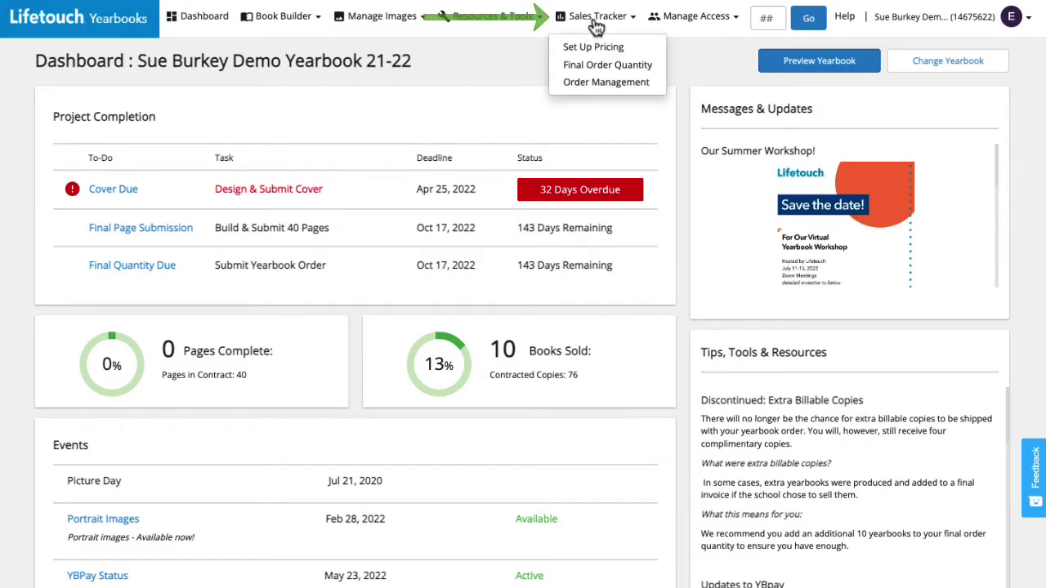
{"action": "left_click", "coordinate": [596, 87]}
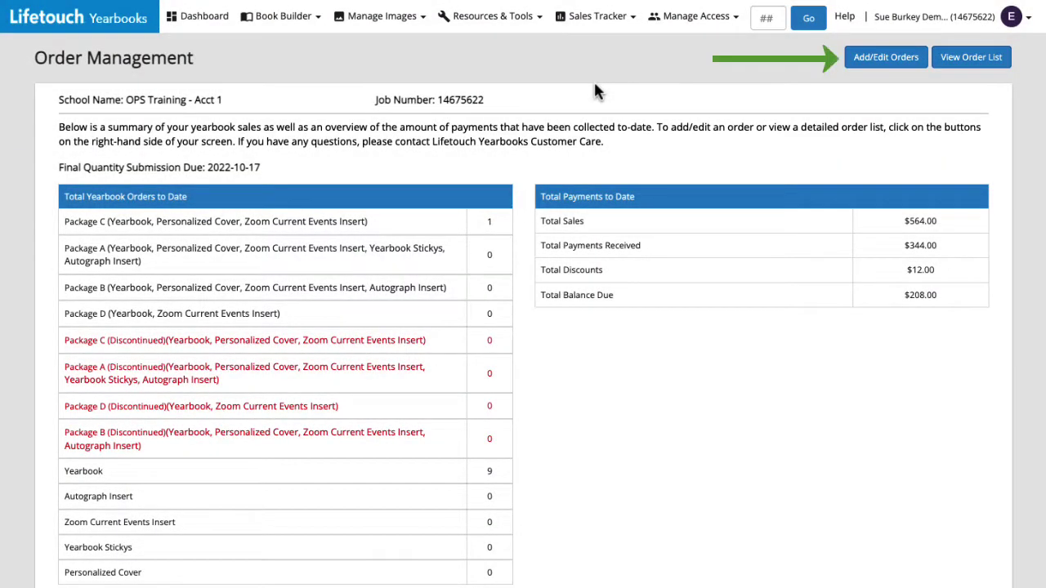
{"action": "left_click", "coordinate": [868, 66]}
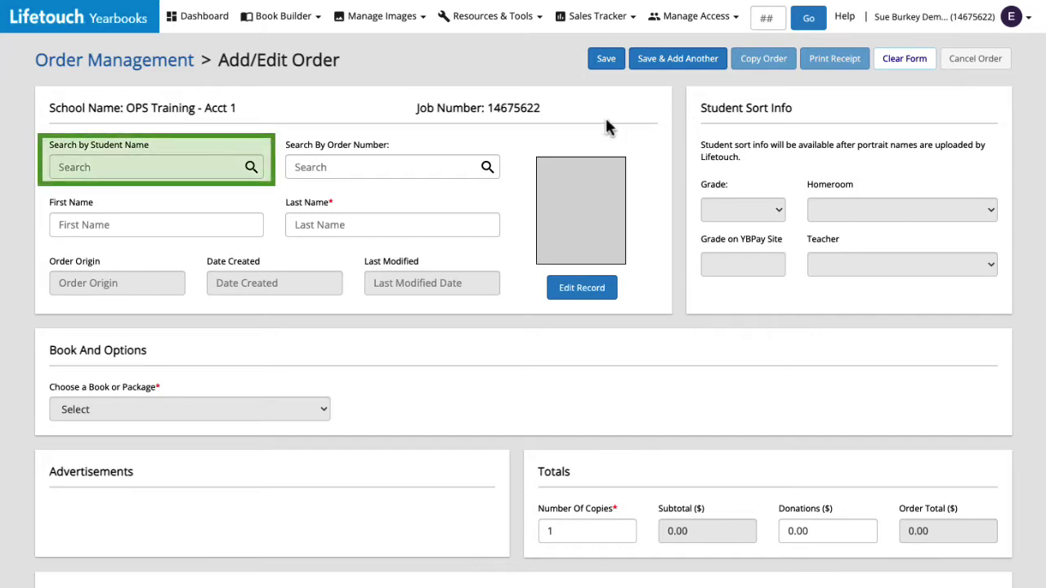
Search by student name and load the grade 00K student's record into the order.
{"action": "left_click", "coordinate": [139, 166]}
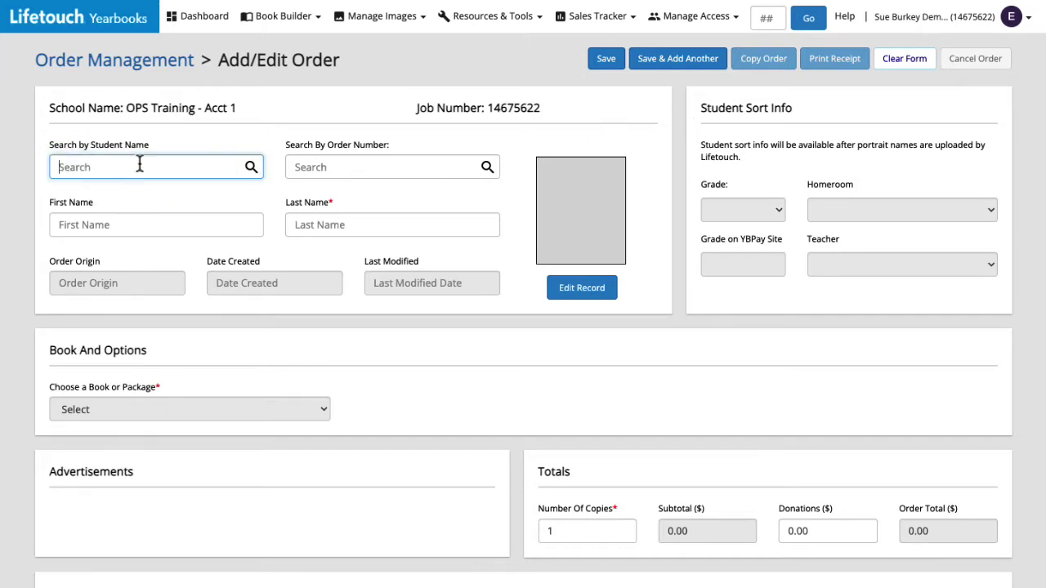
{"action": "type", "text": "Carter"}
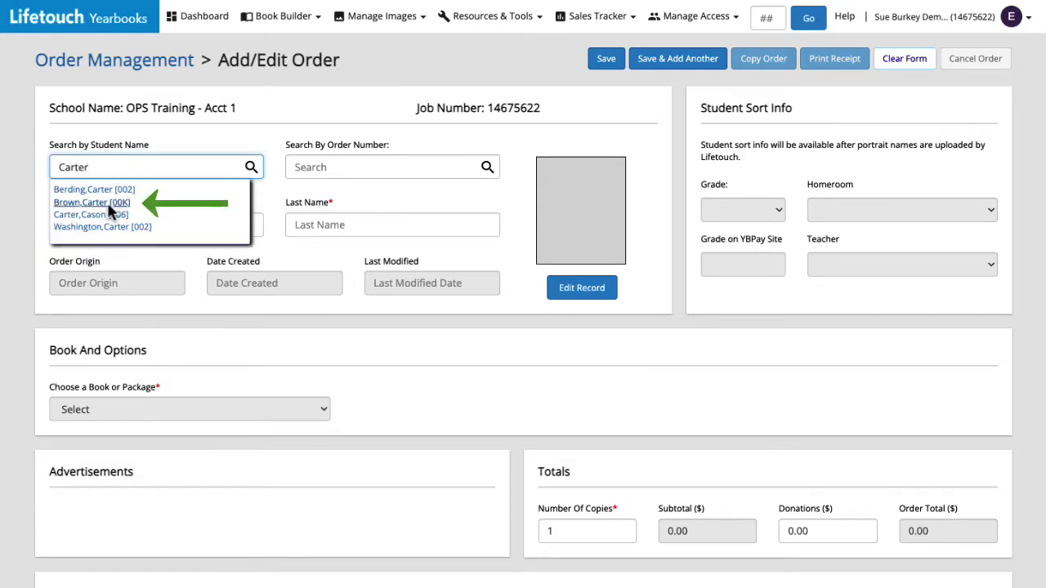
{"action": "left_click", "coordinate": [119, 202]}
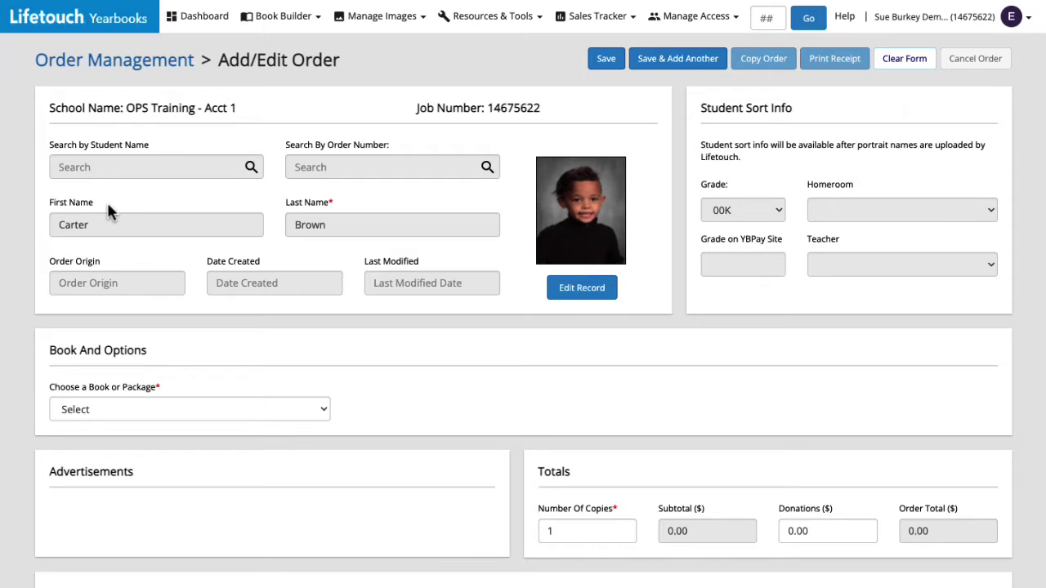
Clear the form and reload the same grade 00K student's record.
{"action": "left_click", "coordinate": [891, 65]}
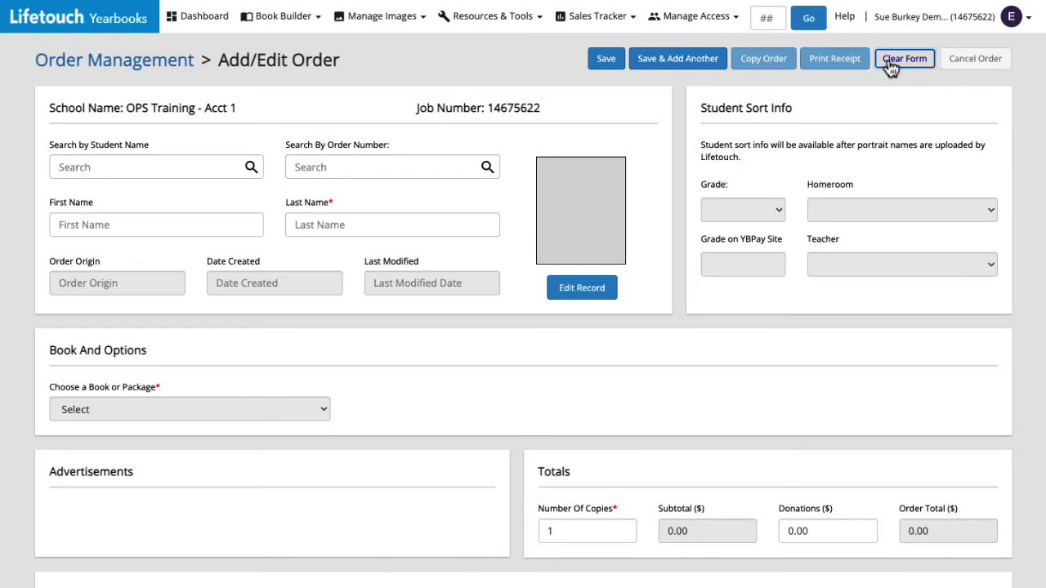
{"action": "left_click", "coordinate": [159, 167]}
{"action": "type", "text": "Carter"}
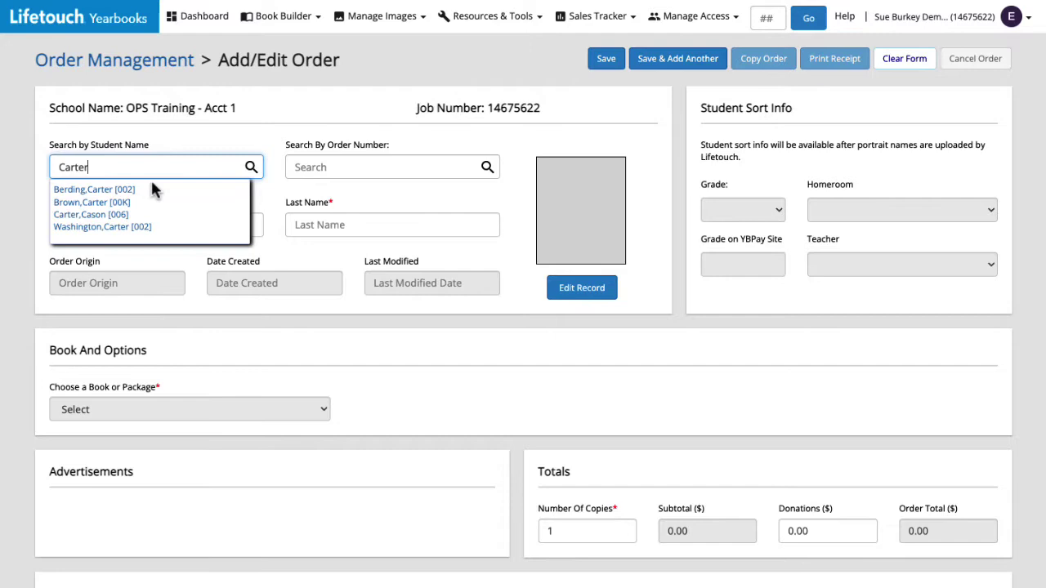
{"action": "left_click", "coordinate": [123, 202]}
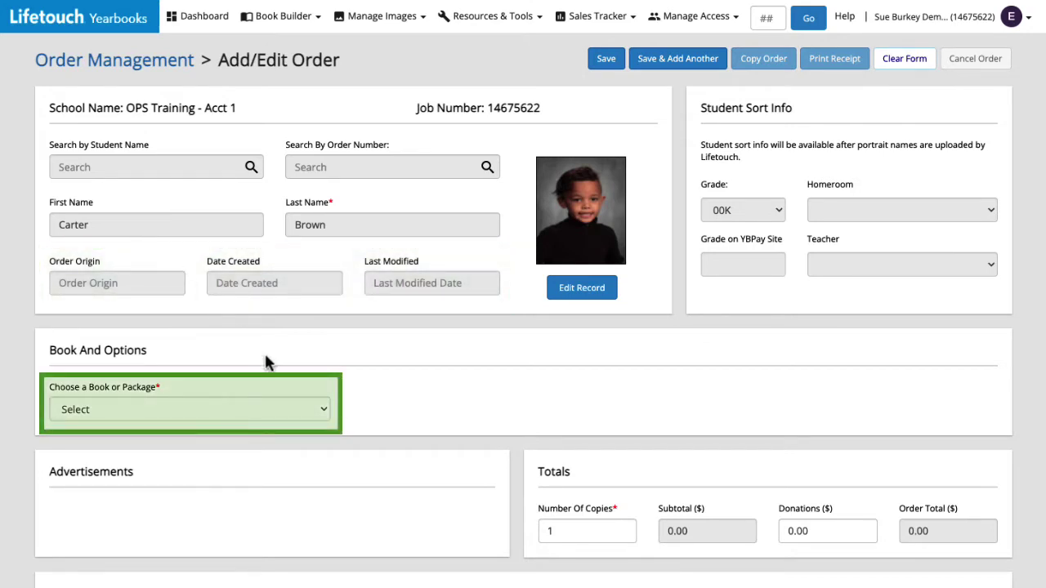
Choose the $8.00 Yearbook and add Yearbook Stickys to the order.
{"action": "left_click", "coordinate": [323, 411]}
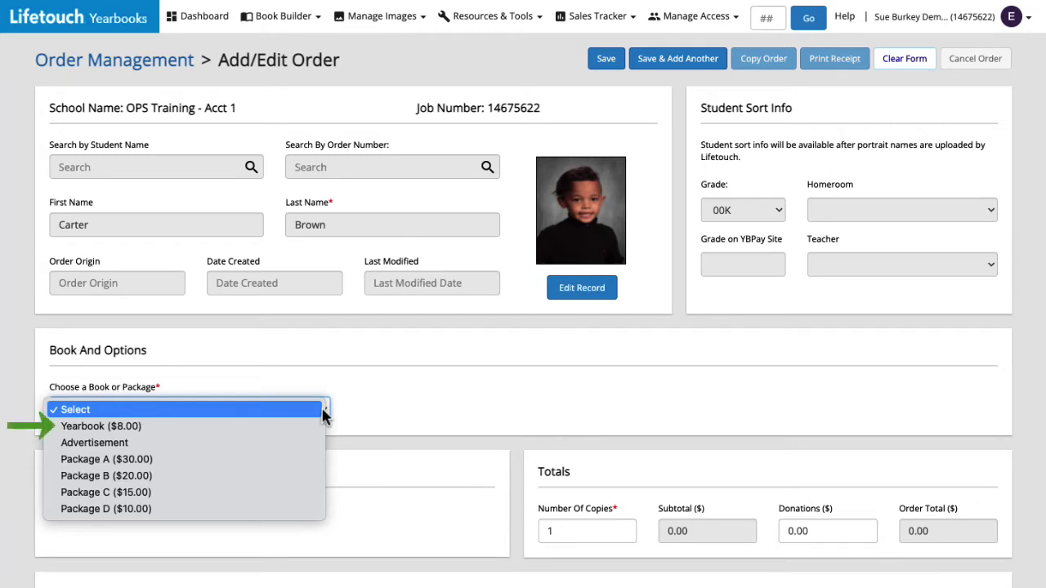
{"action": "left_click", "coordinate": [281, 426]}
{"action": "scroll", "coordinate": [278, 411], "scroll_direction": "down", "scroll_amount": 1}
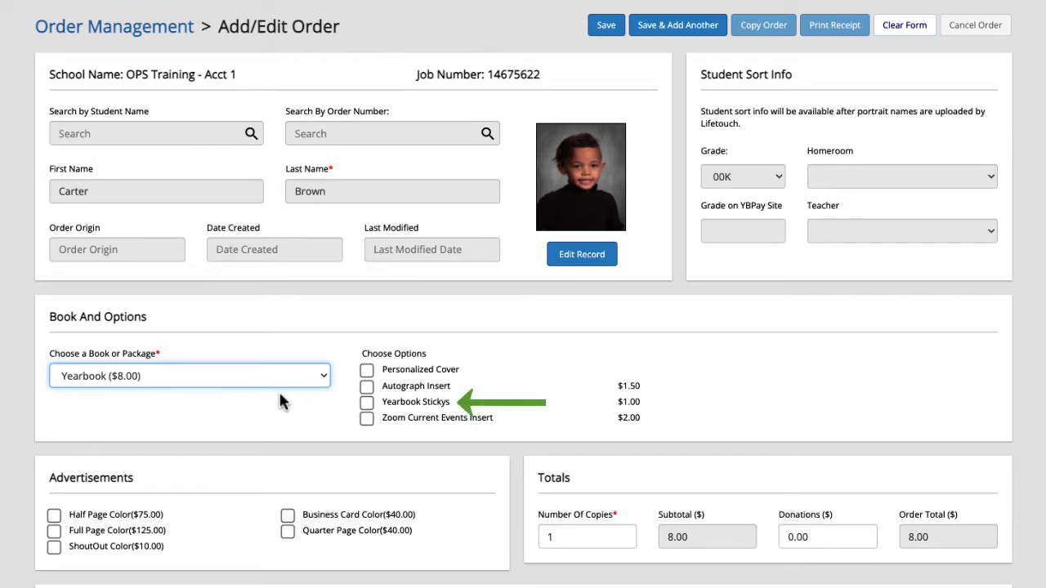
{"action": "left_click", "coordinate": [367, 404]}
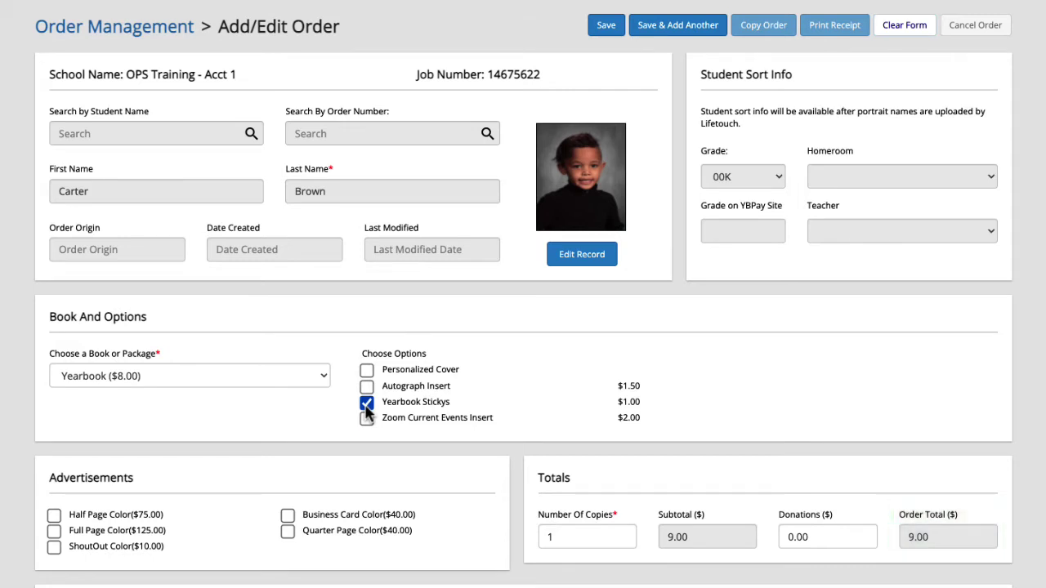
Switch the package to Package A, then to Advertisement only.
{"action": "left_click", "coordinate": [285, 376]}
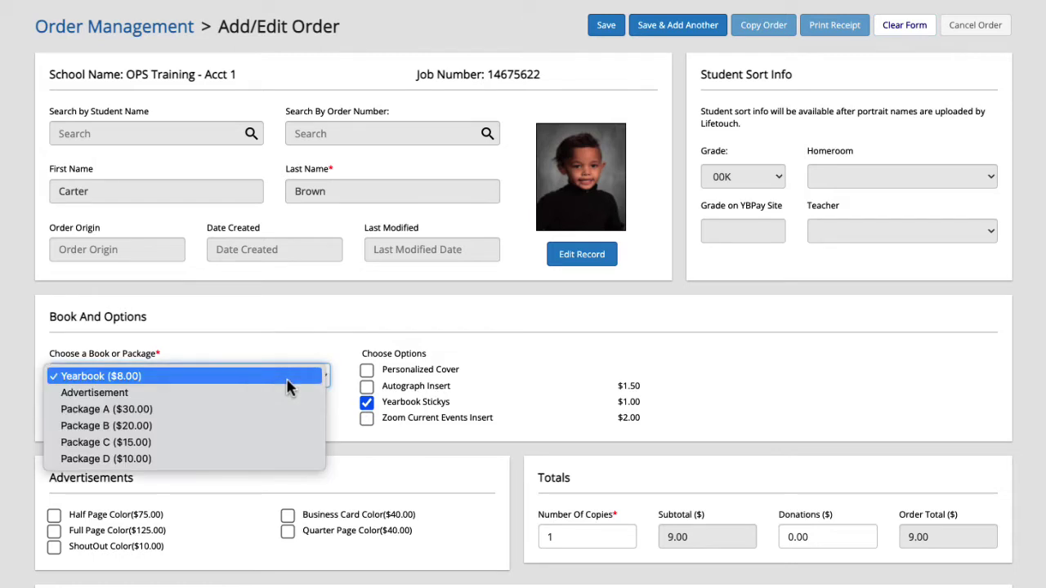
{"action": "left_click", "coordinate": [274, 411]}
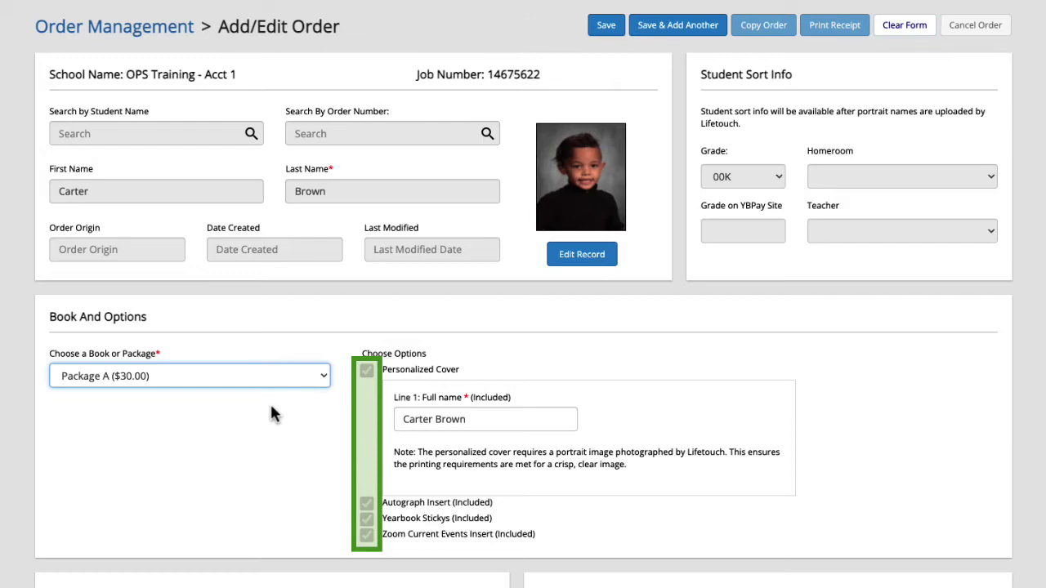
{"action": "left_click", "coordinate": [324, 384]}
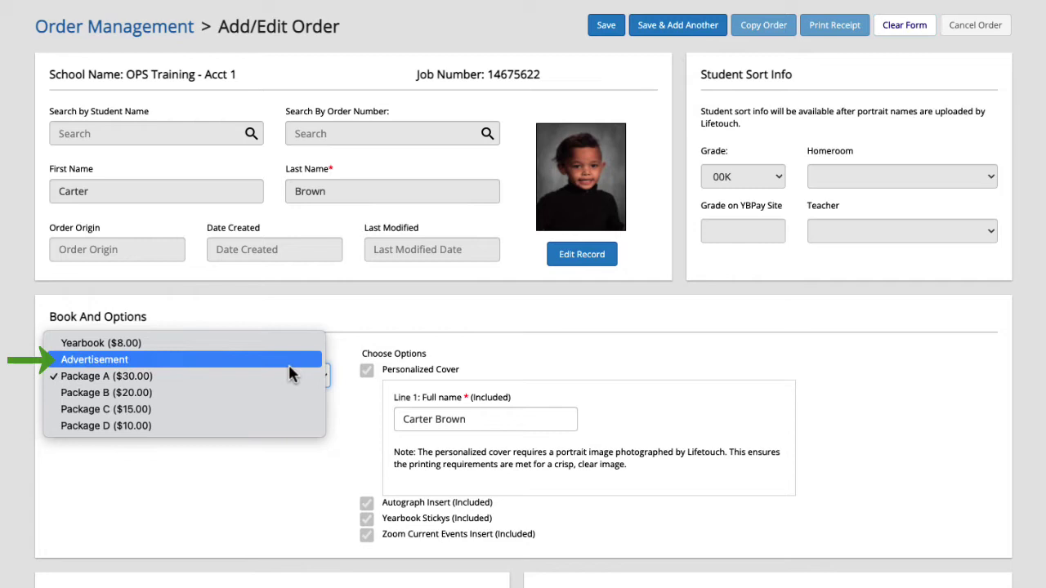
{"action": "left_click", "coordinate": [289, 372]}
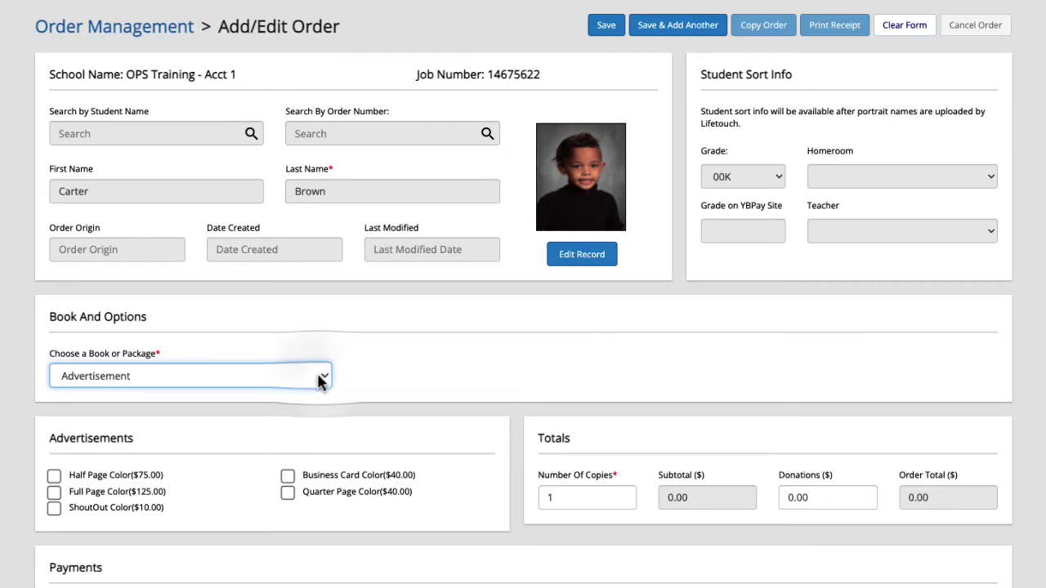
Switch the order to Package B and add a ShoutOut Color ad.
{"action": "left_click", "coordinate": [314, 379]}
{"action": "left_click", "coordinate": [226, 415]}
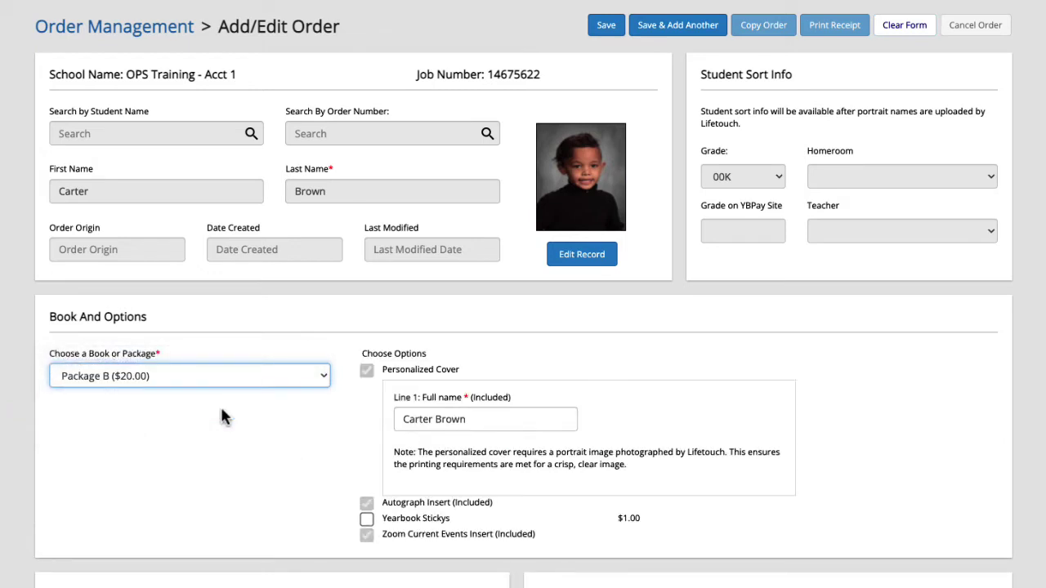
{"action": "scroll", "coordinate": [226, 416], "scroll_direction": "down", "scroll_amount": 2}
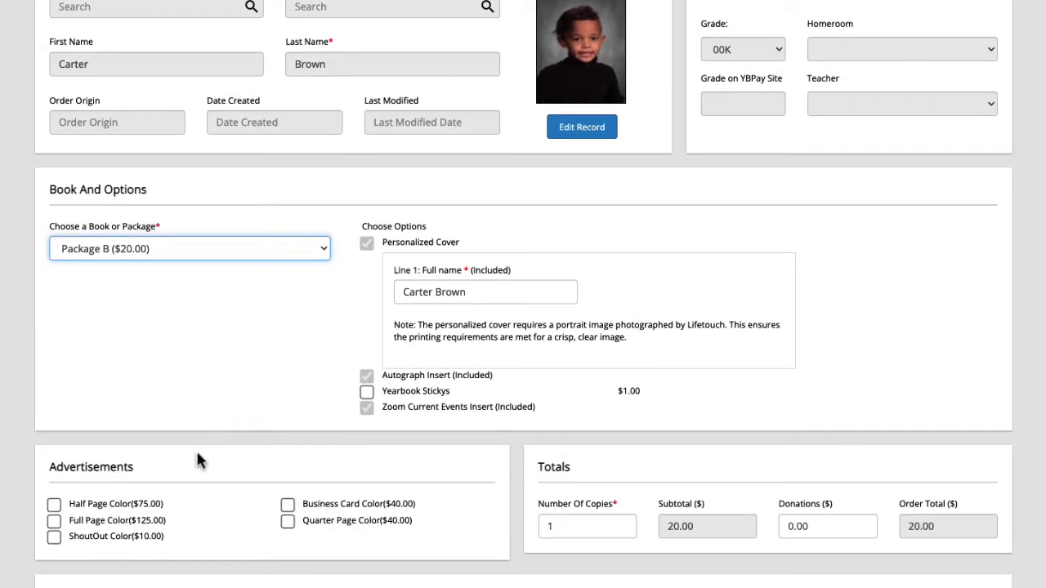
{"action": "left_click", "coordinate": [54, 537]}
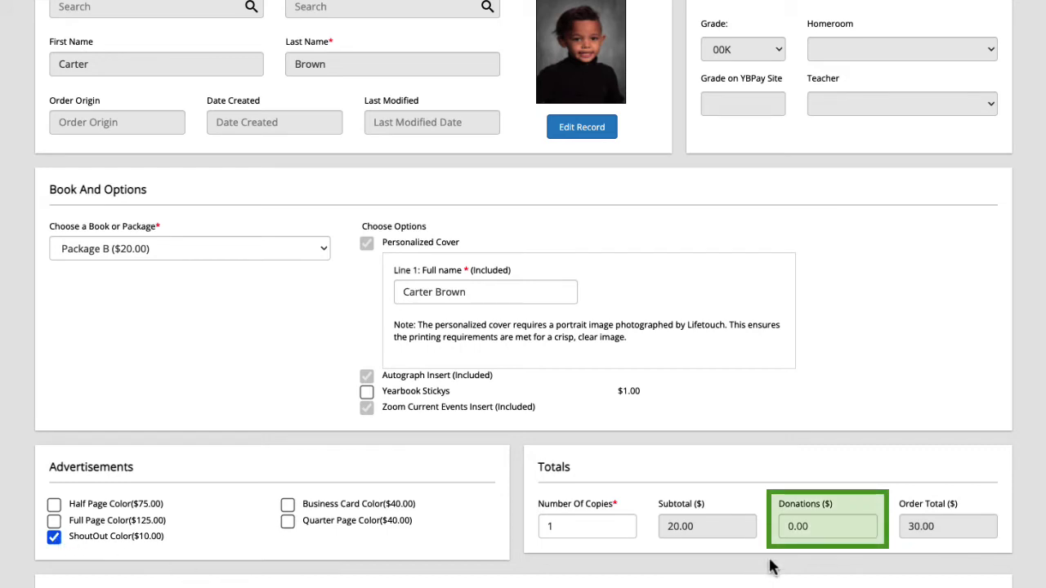
Replace the donation amount with 5.00, bringing the total to 35.00.
{"action": "left_click", "coordinate": [794, 525]}
{"action": "left_click_drag", "start_coordinate": [805, 526], "coordinate": [786, 527]}
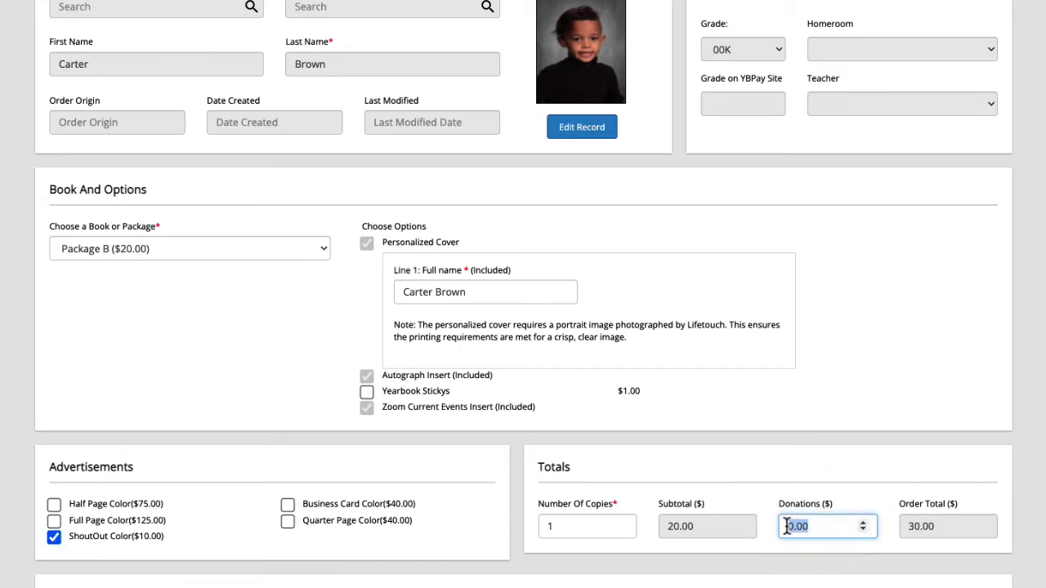
{"action": "type", "text": "5.00"}
{"action": "scroll", "coordinate": [678, 539], "scroll_direction": "down", "scroll_amount": 2}
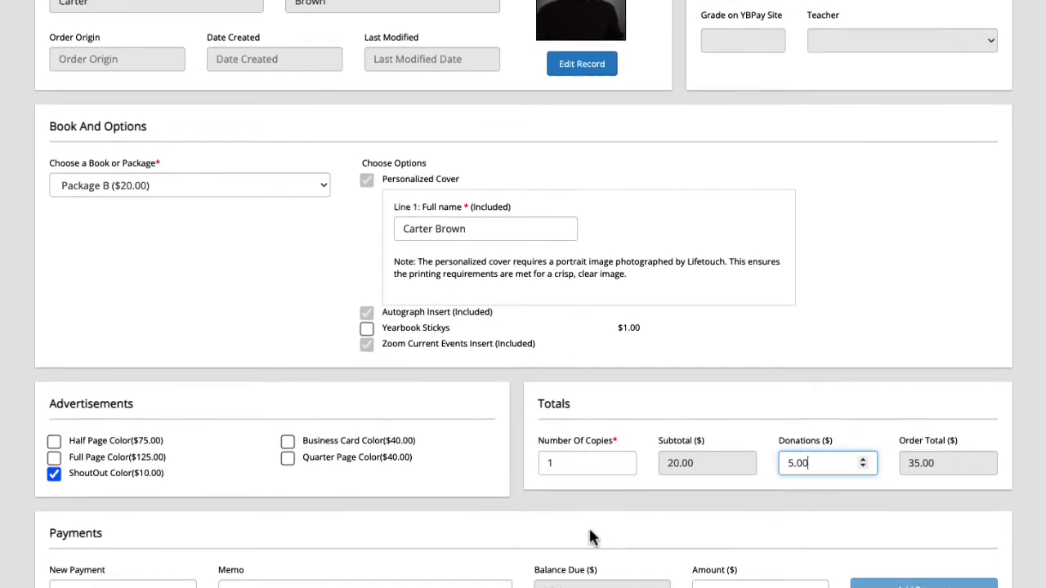
{"action": "scroll", "coordinate": [592, 537], "scroll_direction": "down", "scroll_amount": 5}
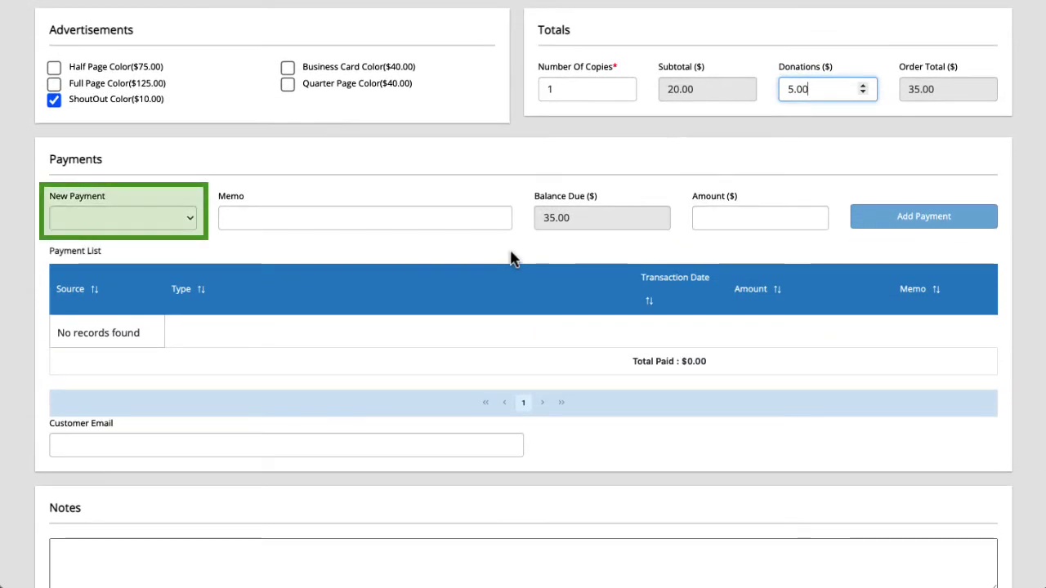
Add a $2.00 Discount payment with memo 'Thank you coupon for volunteering.'.
{"action": "left_click", "coordinate": [194, 226]}
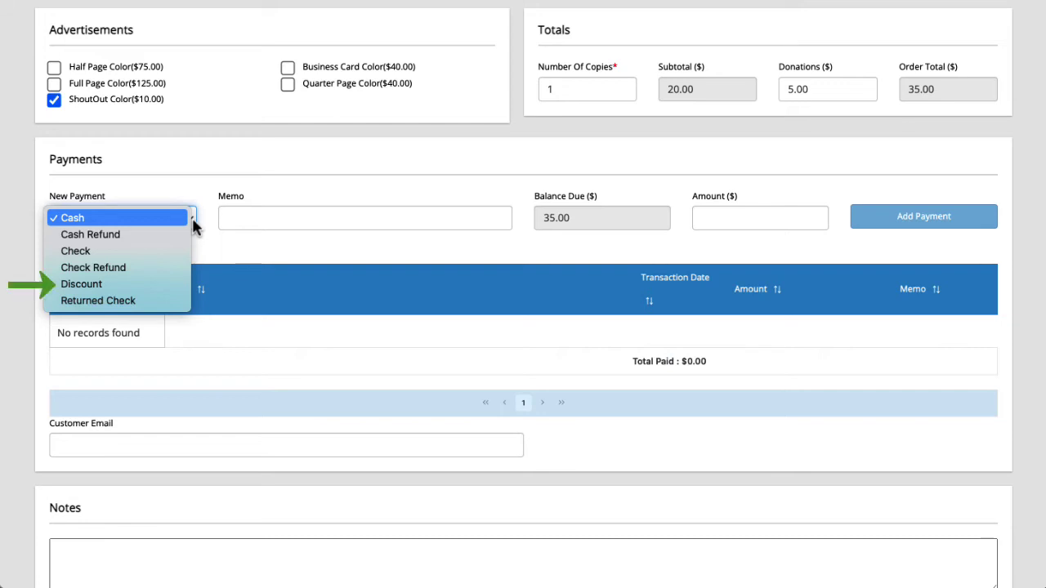
{"action": "left_click", "coordinate": [112, 283]}
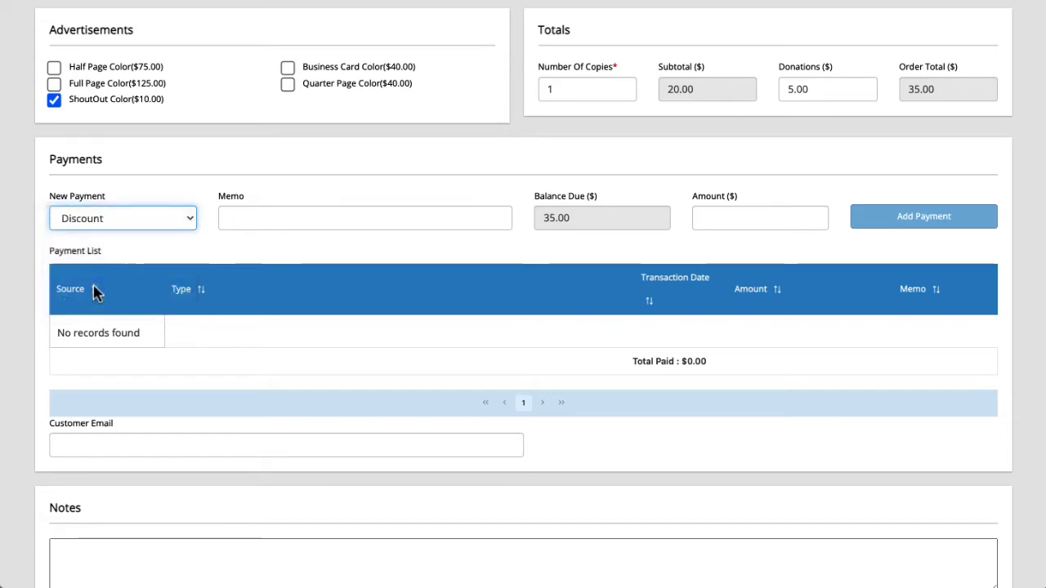
{"action": "left_click", "coordinate": [318, 219]}
{"action": "type", "text": "Thank you coupon for"}
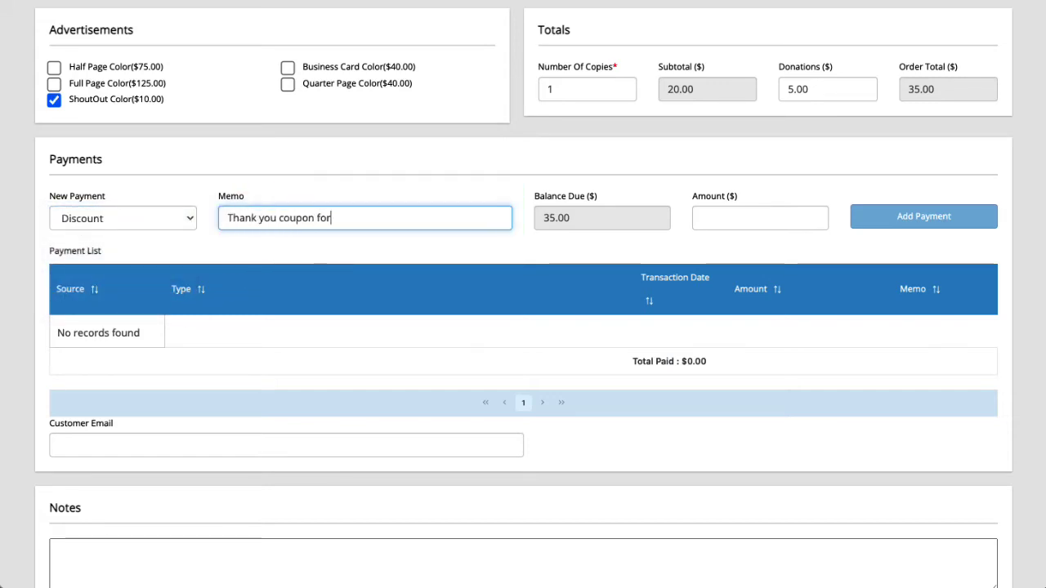
{"action": "type", "text": " volunteering."}
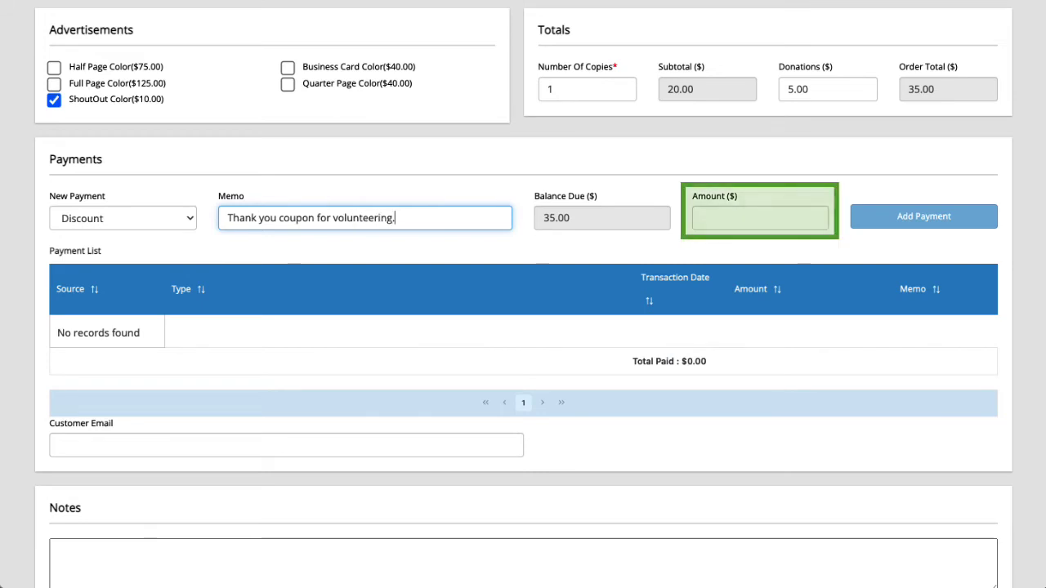
{"action": "left_click", "coordinate": [728, 219]}
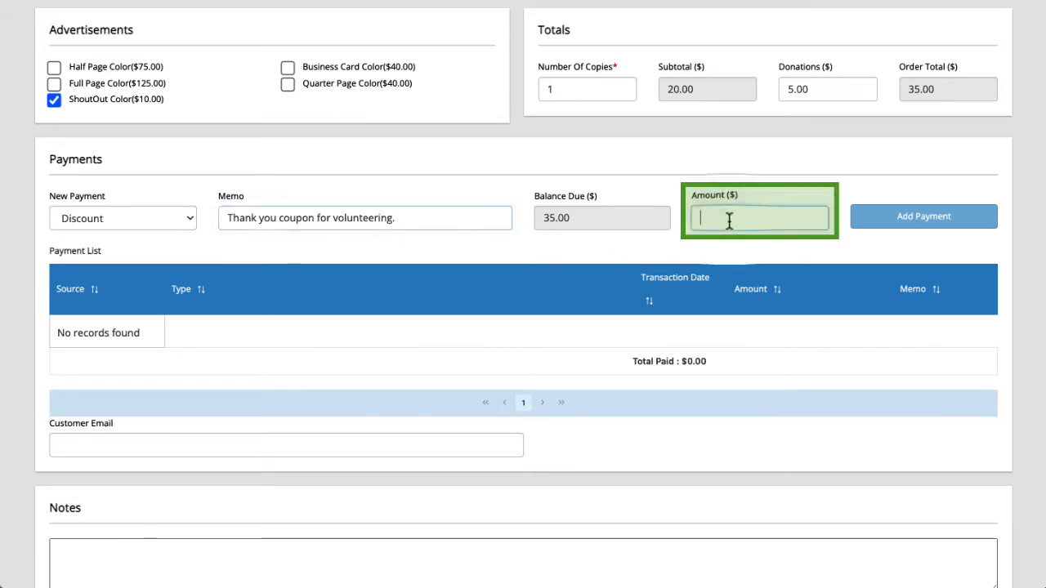
{"action": "type", "text": "2"}
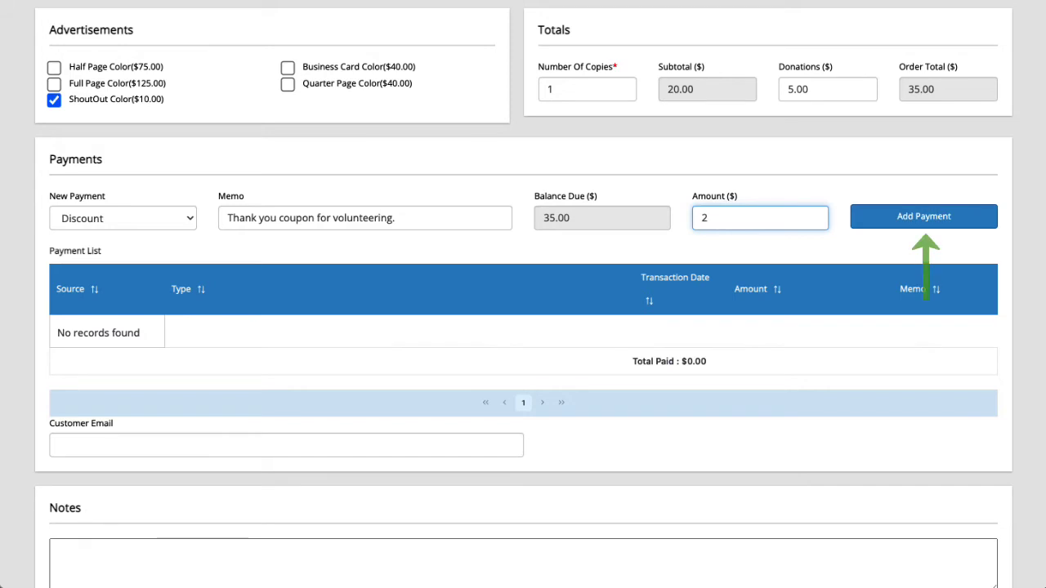
{"action": "left_click", "coordinate": [886, 220]}
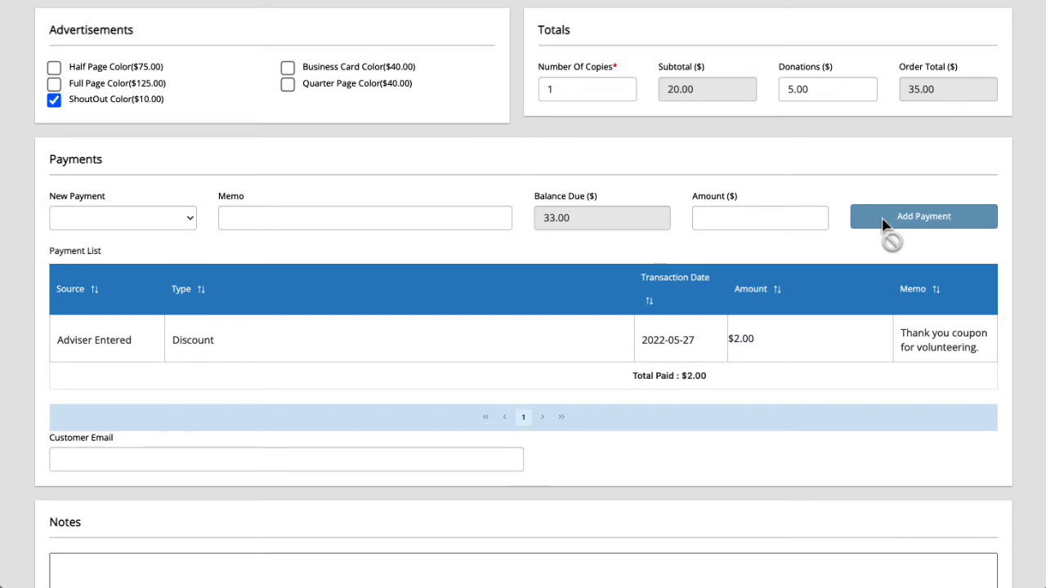
Add a $33.00 Check payment with the payer's name as memo.
{"action": "left_click", "coordinate": [189, 227]}
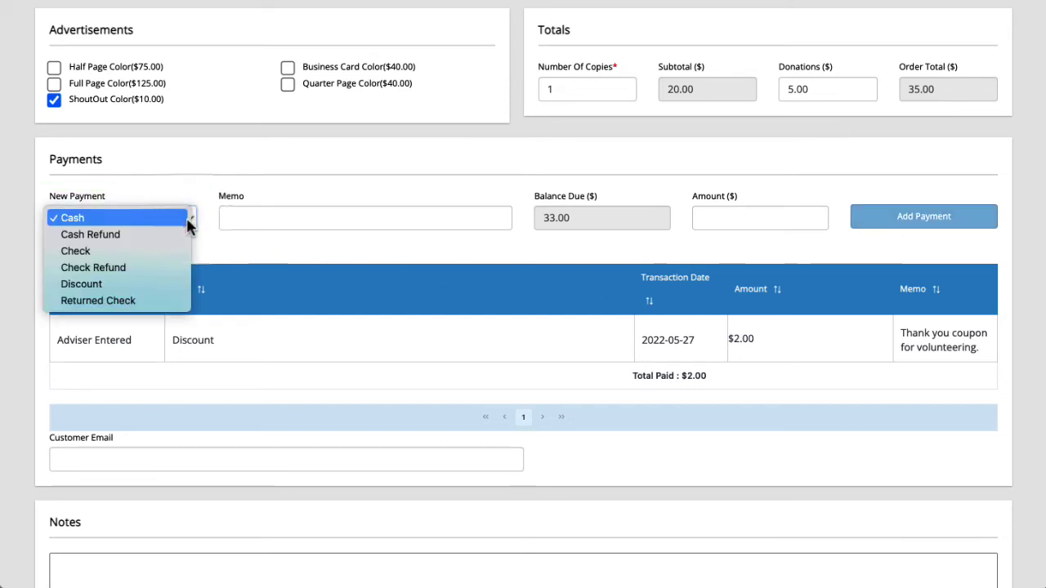
{"action": "left_click", "coordinate": [165, 251]}
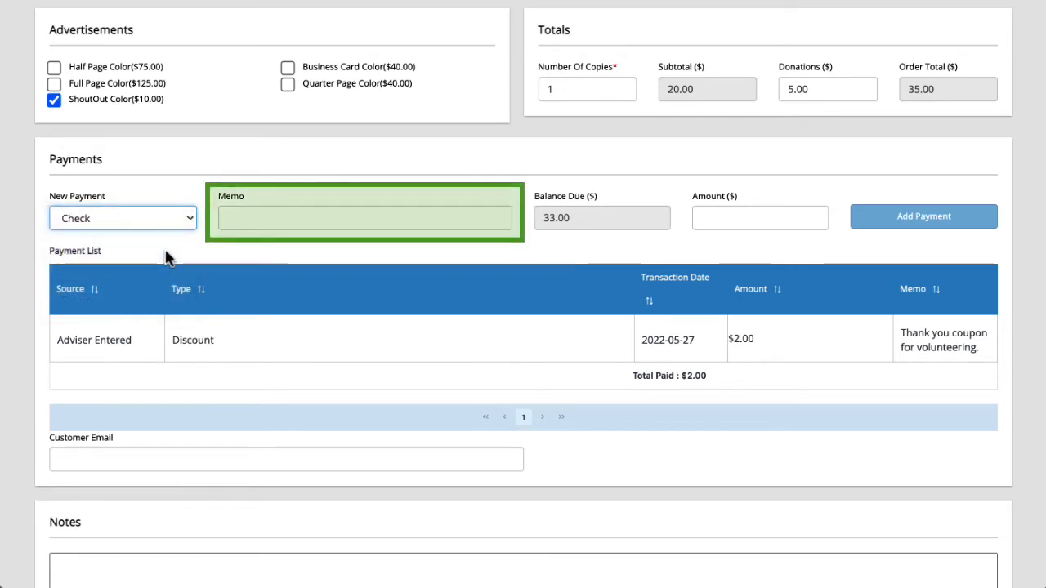
{"action": "left_click", "coordinate": [257, 219]}
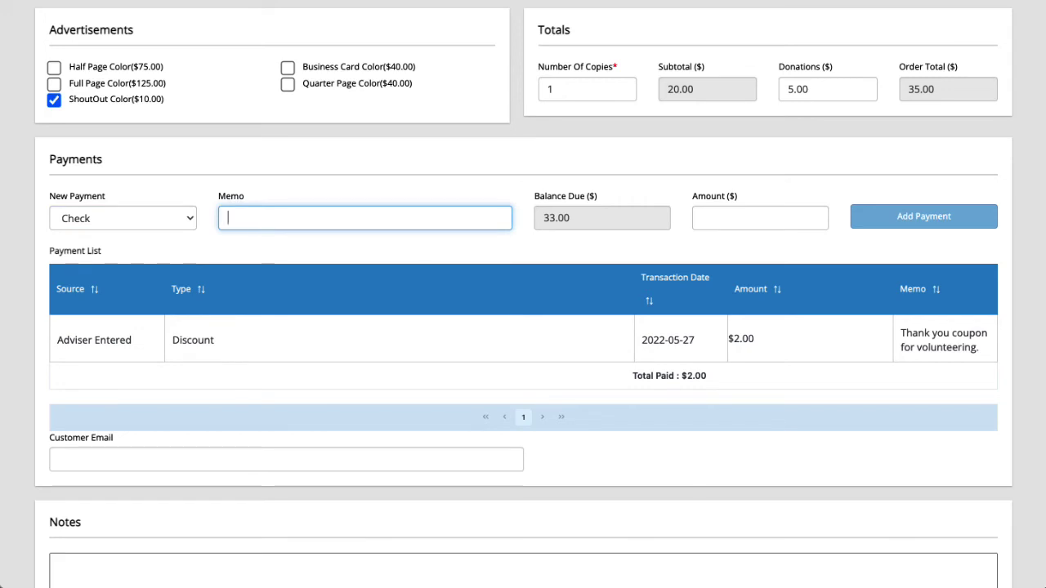
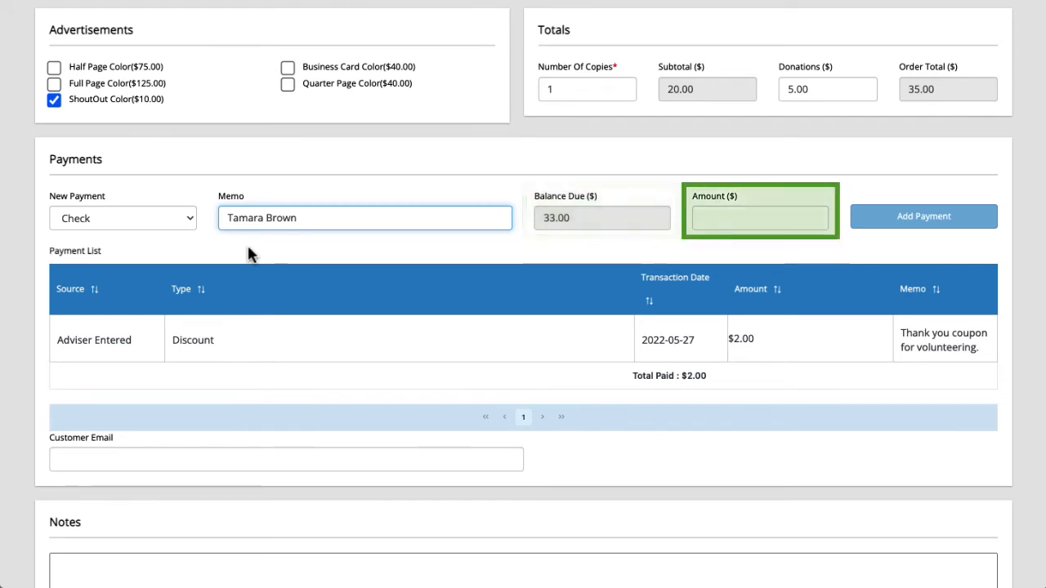
{"action": "left_click", "coordinate": [699, 211]}
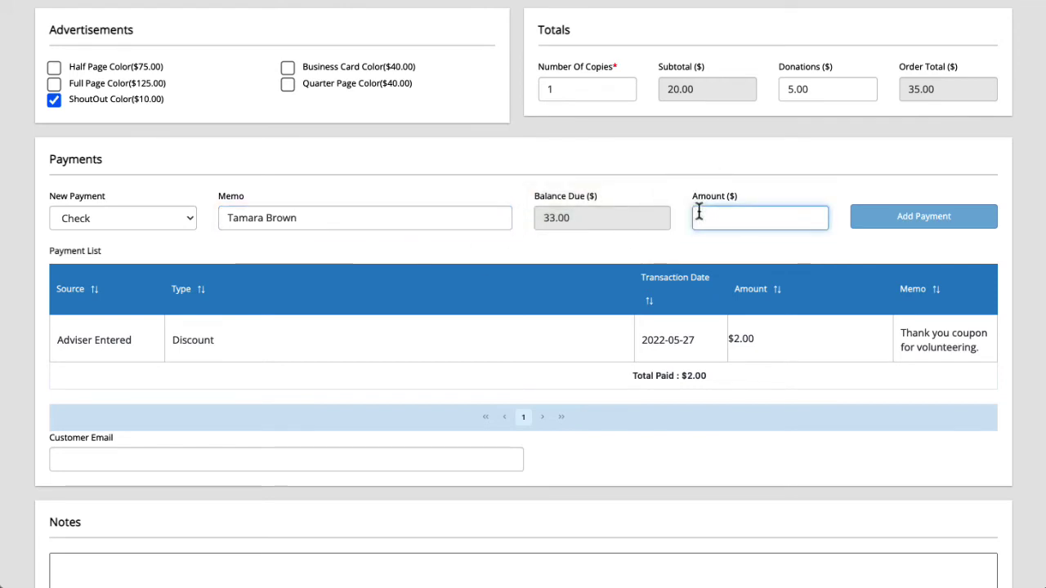
{"action": "type", "text": "33"}
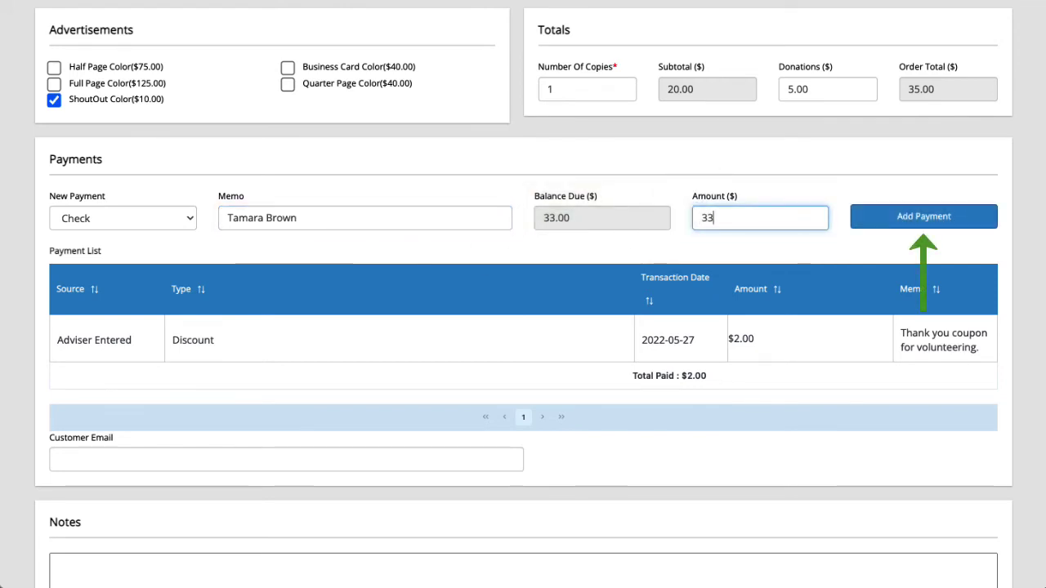
{"action": "left_click", "coordinate": [871, 218]}
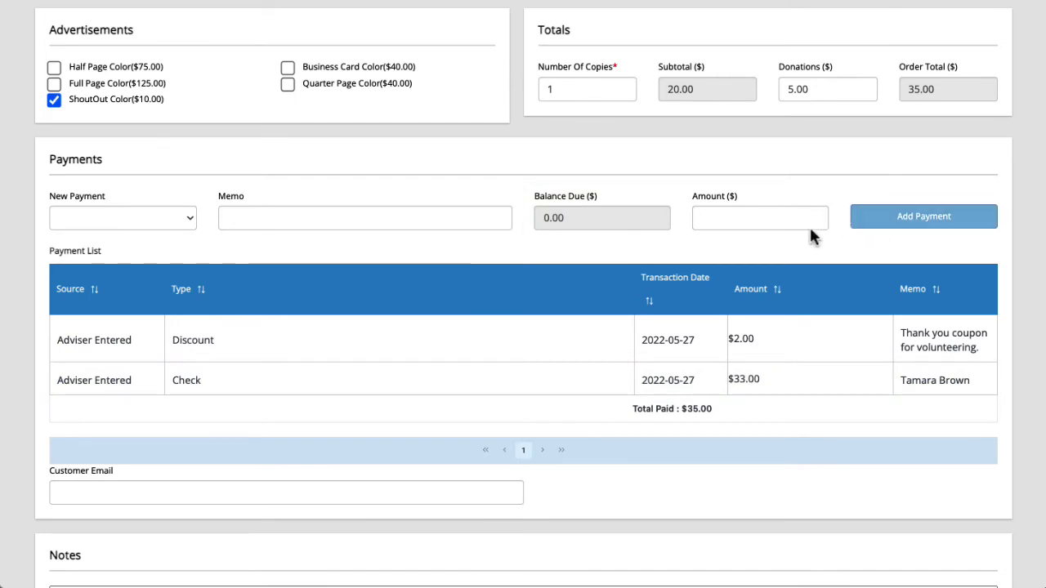
Enter the customer's e-mail and the note 'Grandparents will be placing separate order.'.
{"action": "scroll", "coordinate": [785, 245], "scroll_direction": "down", "scroll_amount": 2}
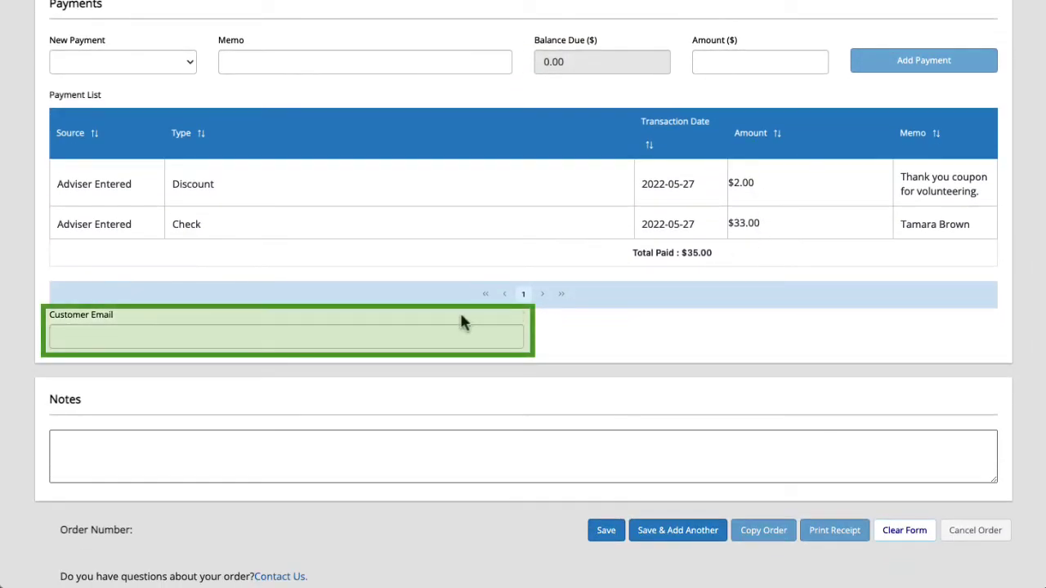
{"action": "left_click", "coordinate": [415, 335]}
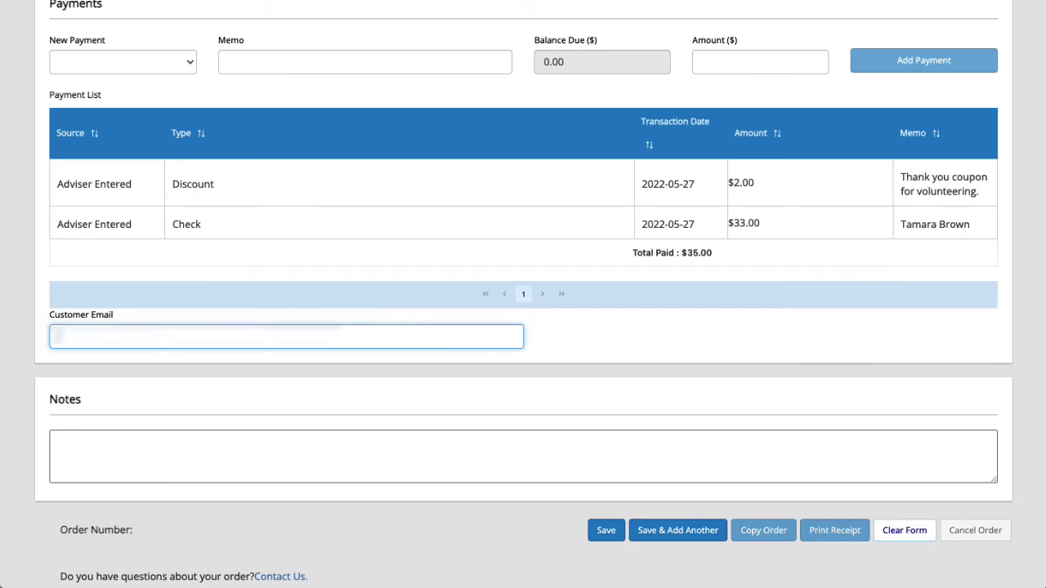
{"action": "type", "text": "example@gmail.com"}
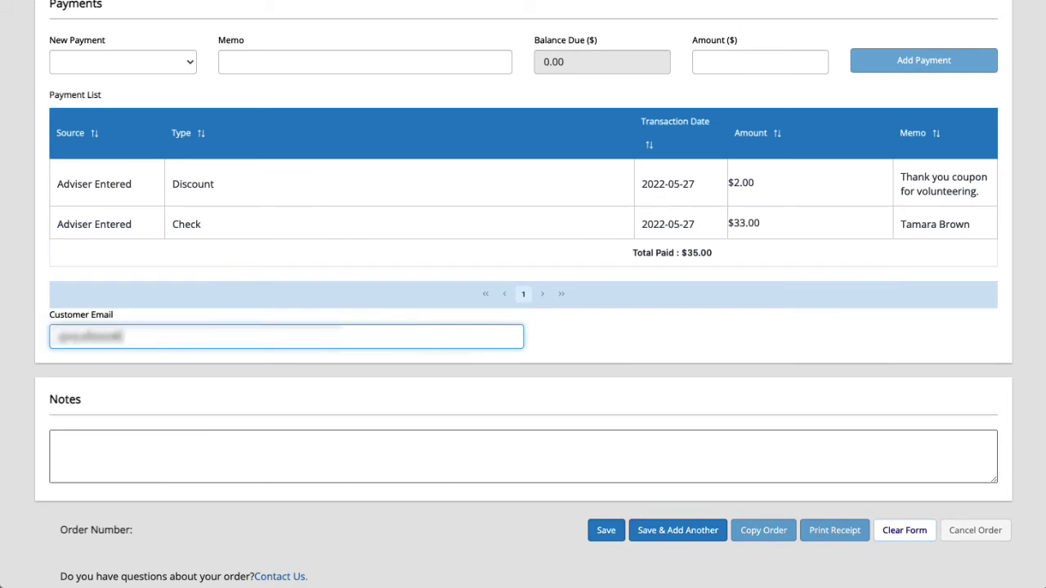
{"action": "type", "text": "m"}
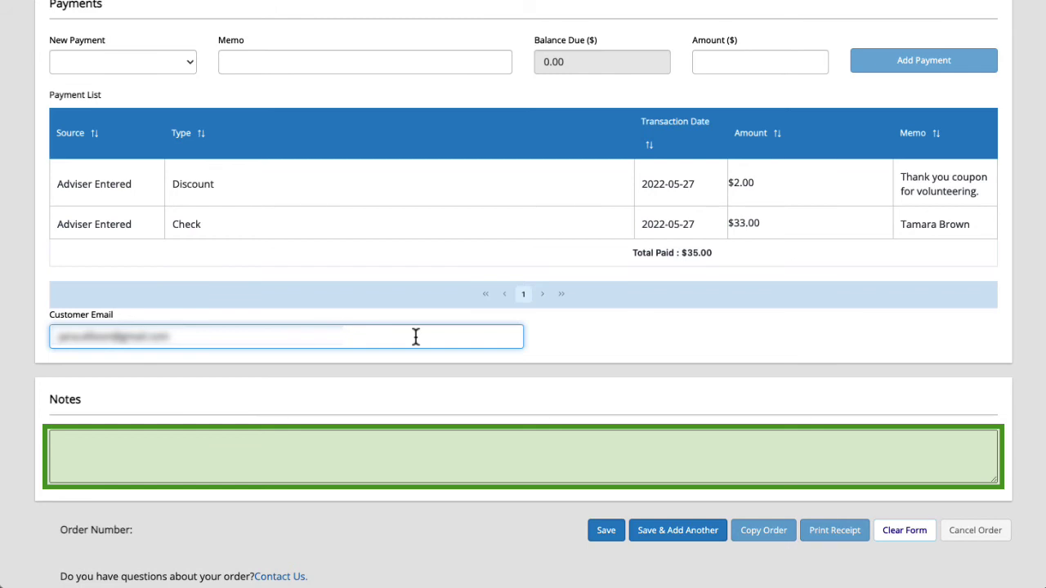
{"action": "left_click", "coordinate": [315, 451]}
{"action": "type", "text": "G"}
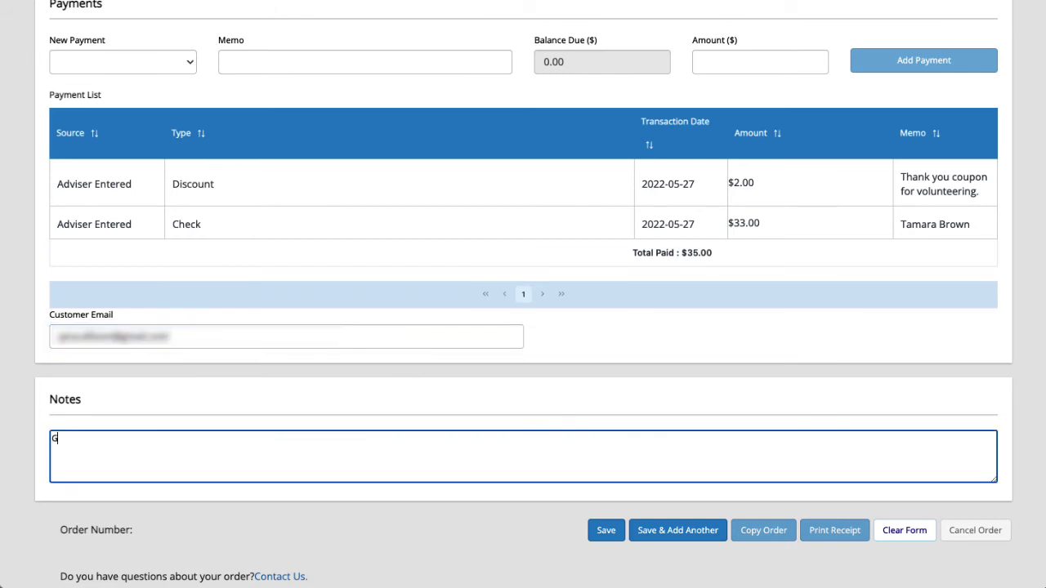
{"action": "type", "text": "randparents will be placing separate order."}
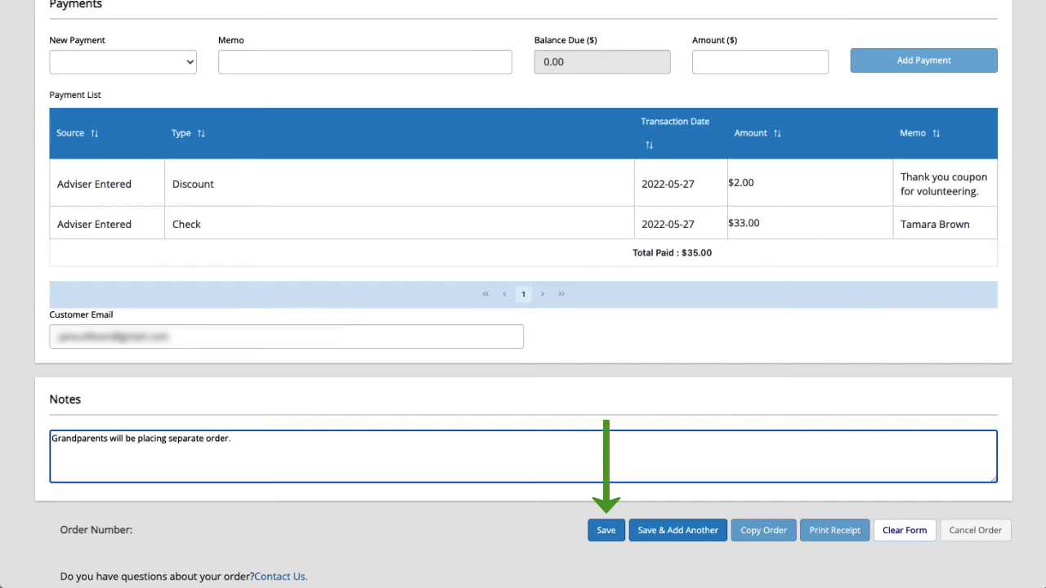
Save the order and return to the top of the form to see its order number.
{"action": "left_click", "coordinate": [606, 532]}
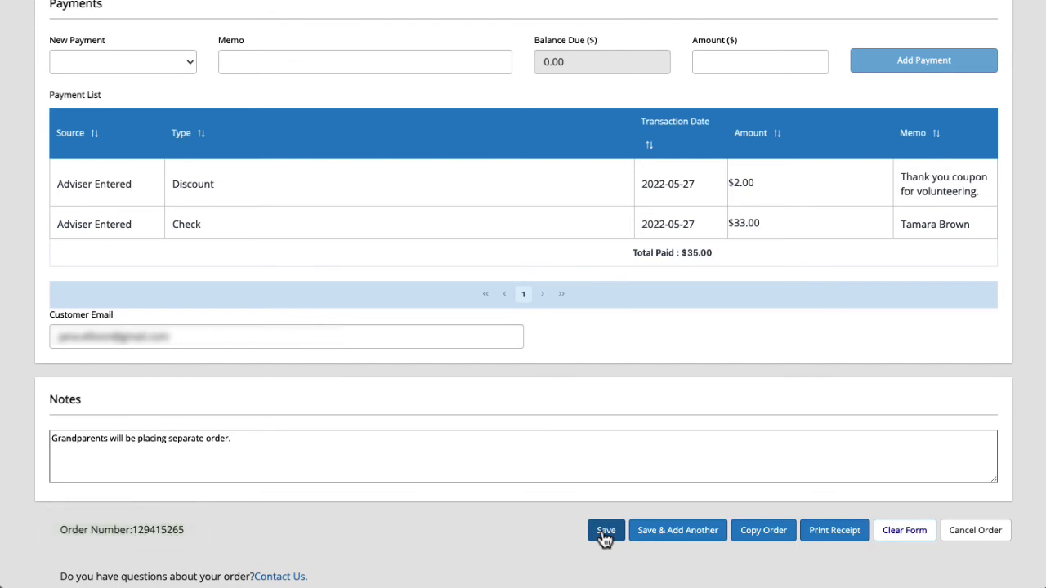
{"action": "scroll", "coordinate": [551, 191], "scroll_direction": "up", "scroll_amount": 7}
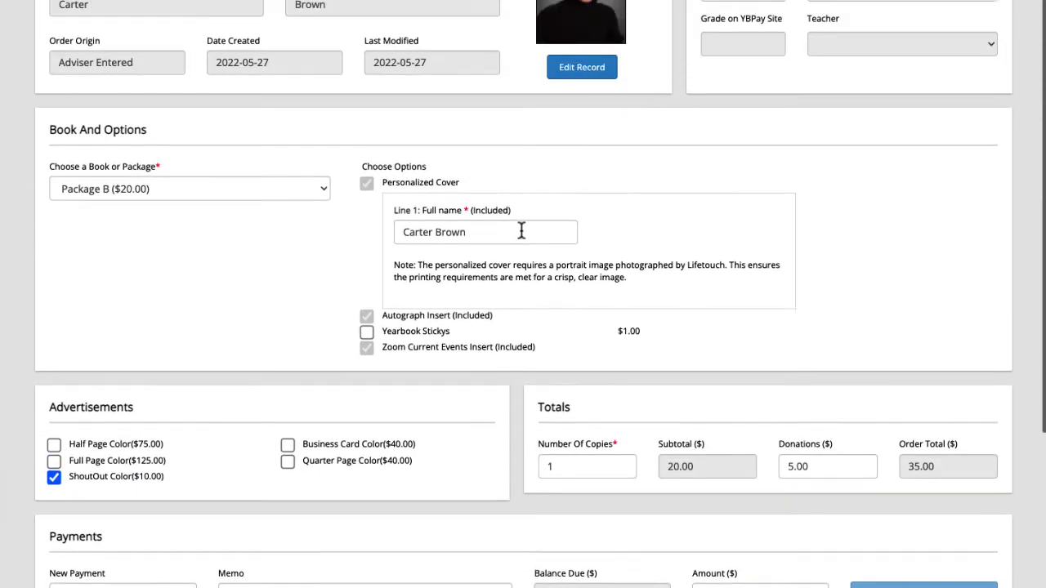
{"action": "scroll", "coordinate": [510, 345], "scroll_direction": "up", "scroll_amount": 3}
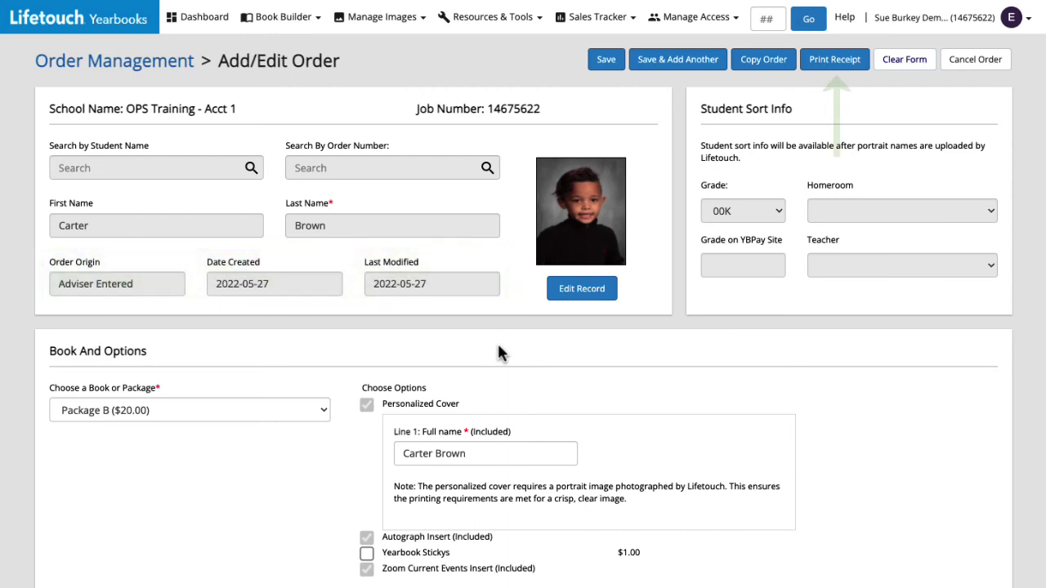
{"action": "left_click", "coordinate": [837, 65]}
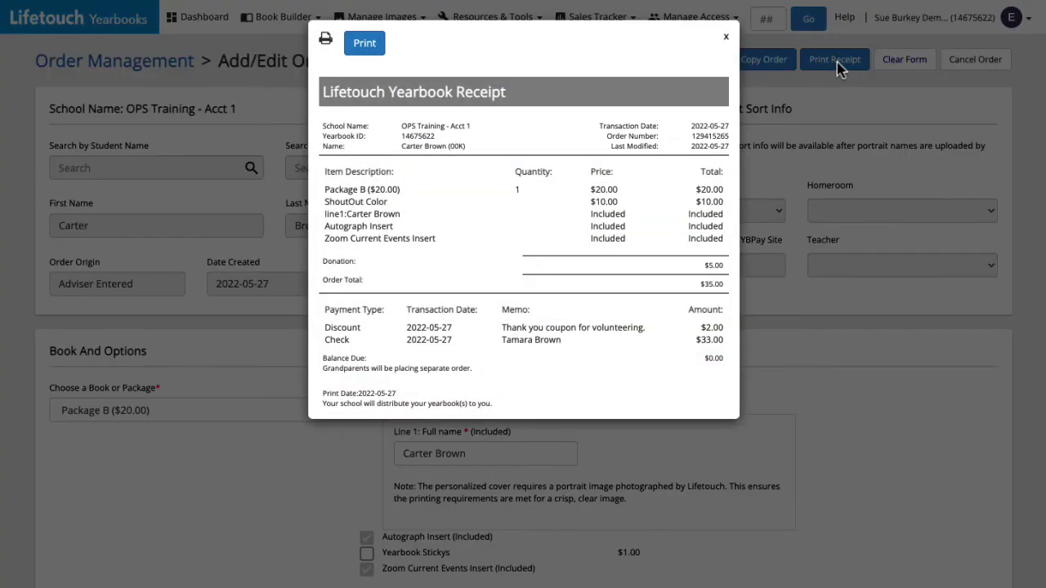
{"action": "left_click", "coordinate": [726, 40]}
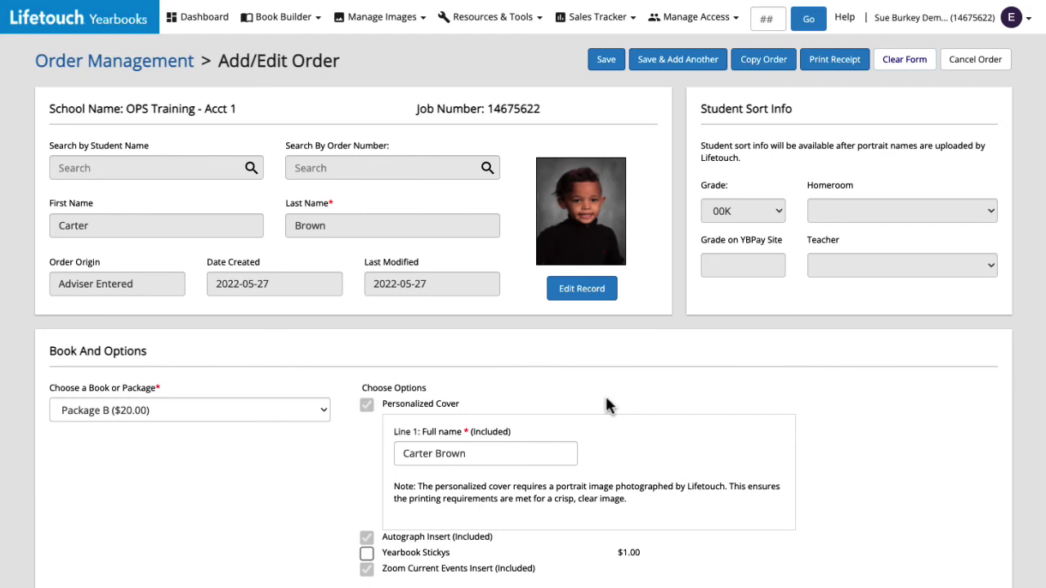
Raise the donation amount to 10.00 with the spinner.
{"action": "scroll", "coordinate": [605, 394], "scroll_direction": "down", "scroll_amount": 5}
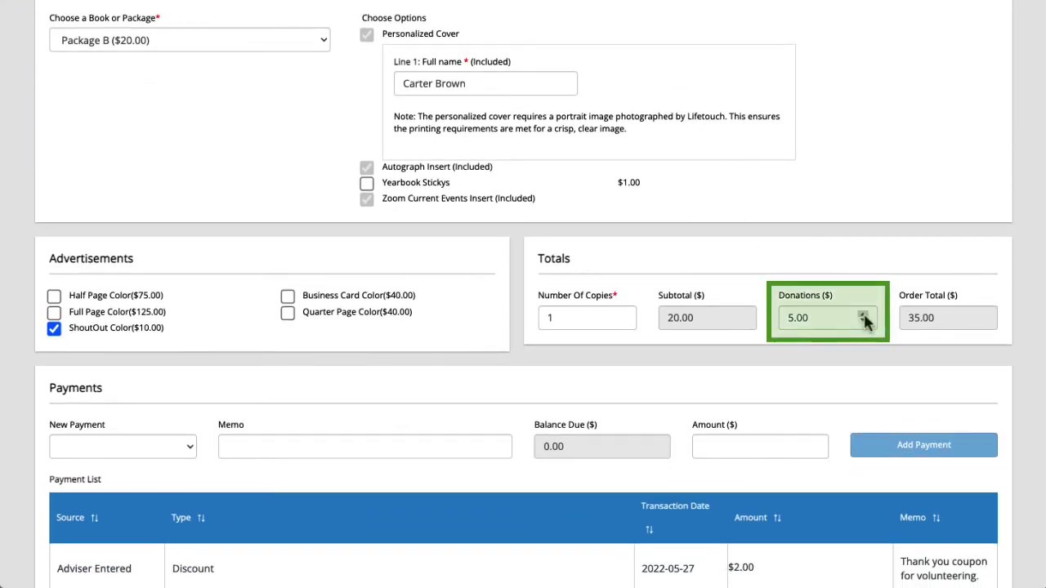
{"action": "left_click", "coordinate": [862, 314]}
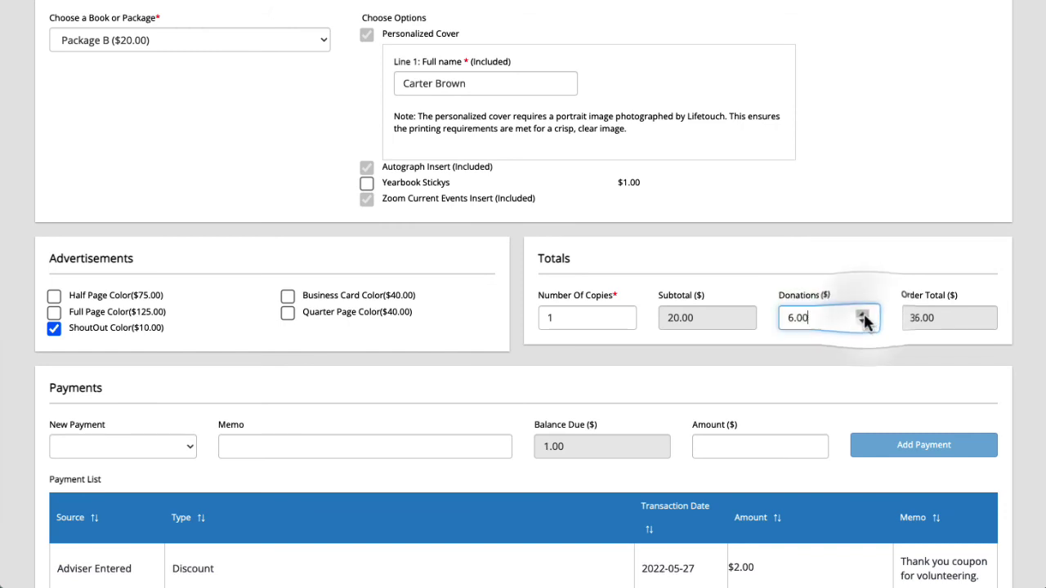
{"action": "left_click", "coordinate": [863, 314]}
{"action": "left_click", "coordinate": [863, 314]}
{"action": "left_click", "coordinate": [863, 315]}
{"action": "left_click", "coordinate": [863, 315]}
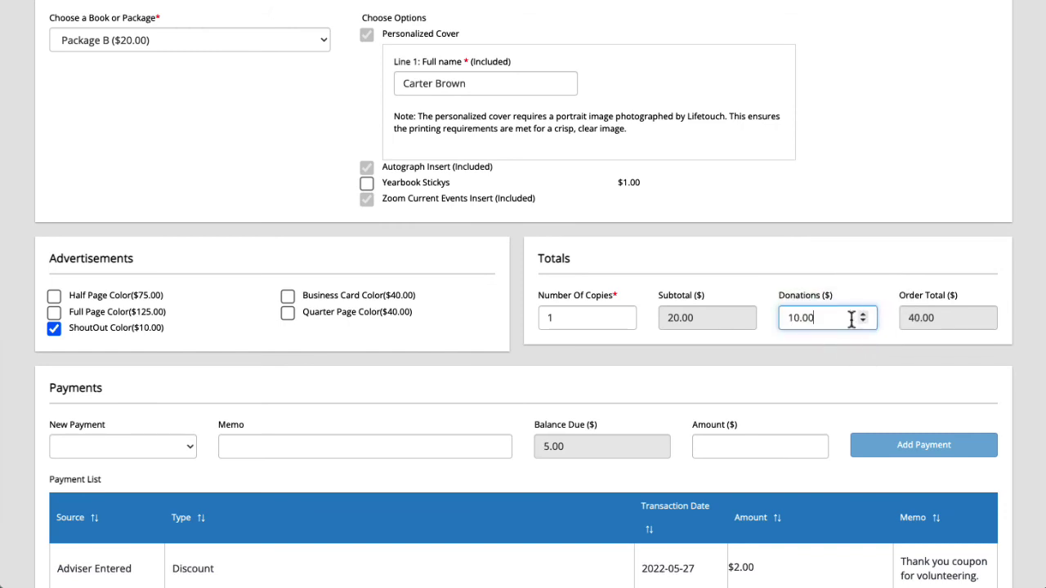
{"action": "scroll", "coordinate": [646, 335], "scroll_direction": "down", "scroll_amount": 3}
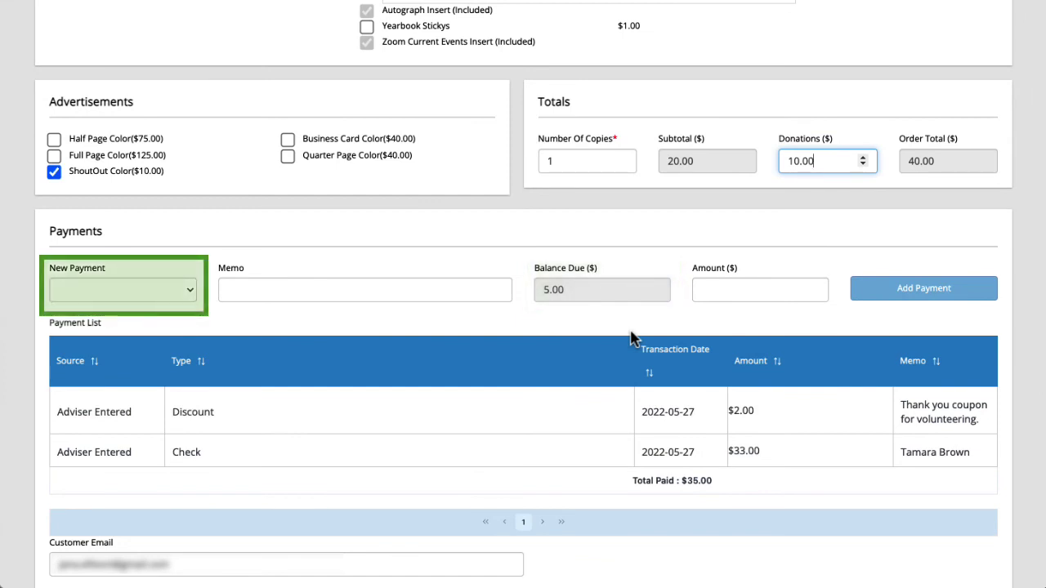
Add a $5.00 Cash payment with a donation memo naming the payer.
{"action": "left_click", "coordinate": [169, 291]}
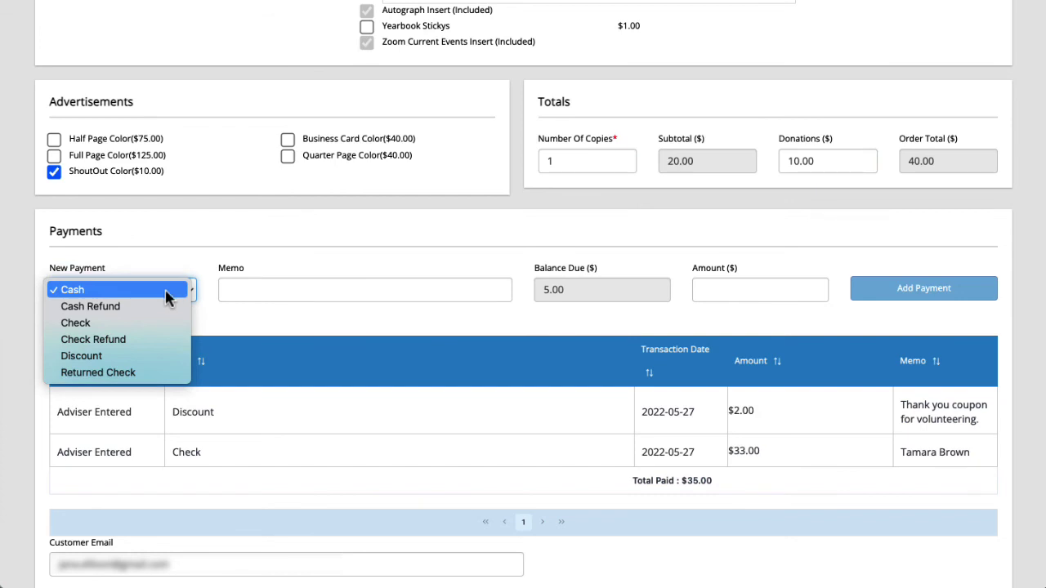
{"action": "left_click", "coordinate": [166, 295]}
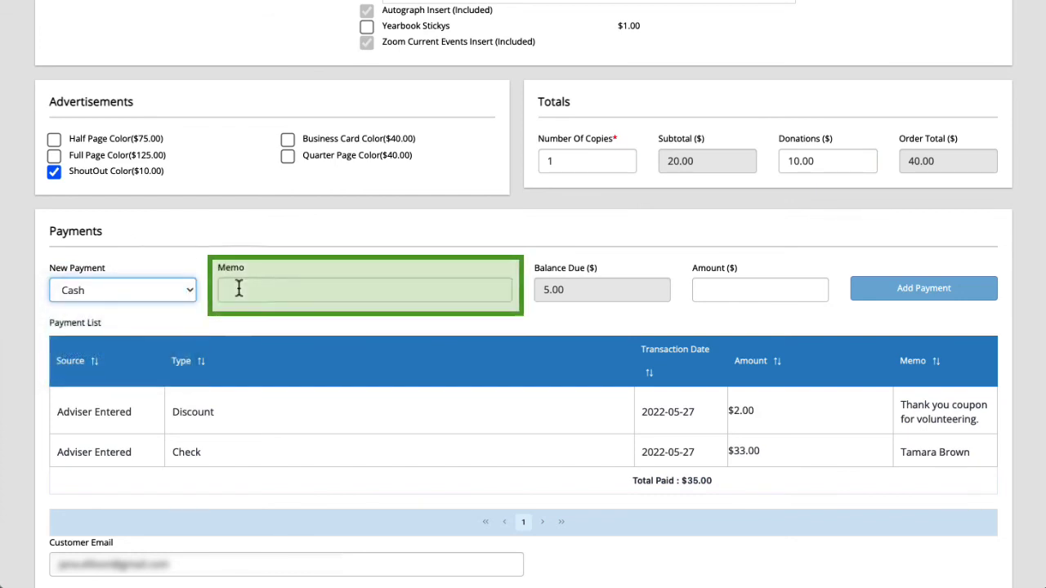
{"action": "left_click", "coordinate": [239, 289]}
{"action": "type", "text": "Donation from"}
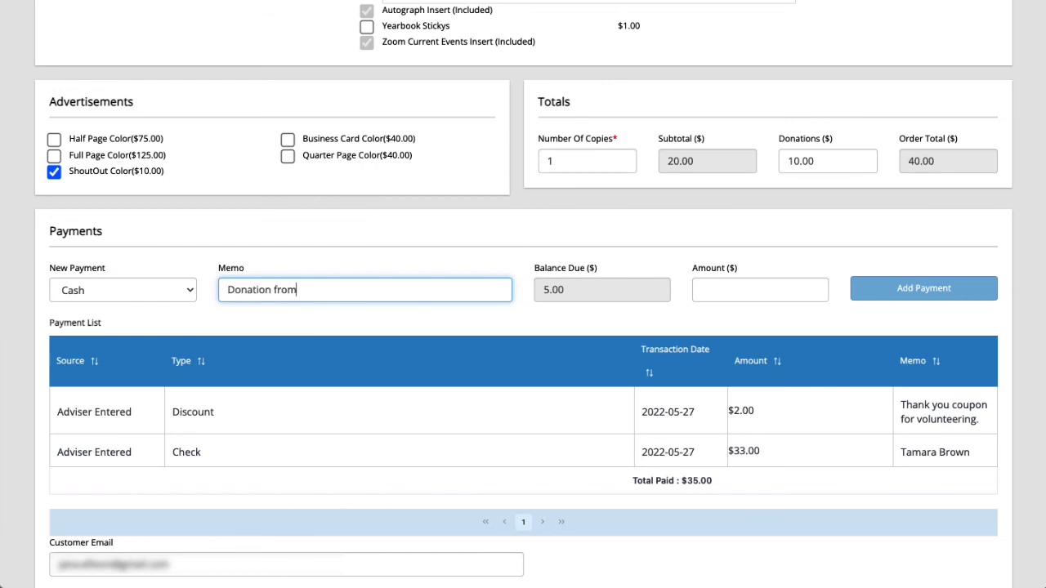
{"action": "left_click", "coordinate": [726, 291]}
{"action": "type", "text": "5"}
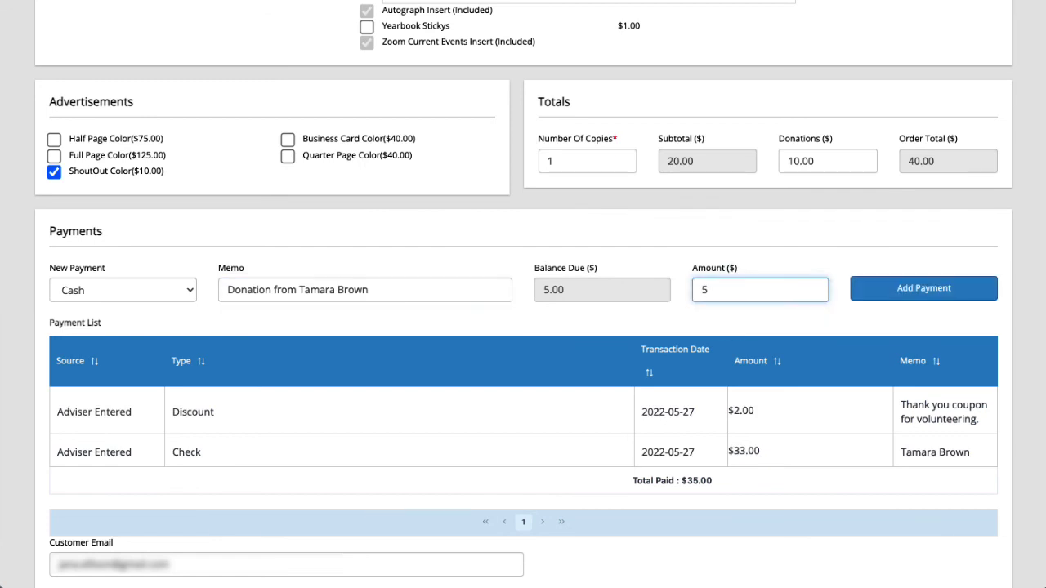
{"action": "left_click", "coordinate": [886, 296]}
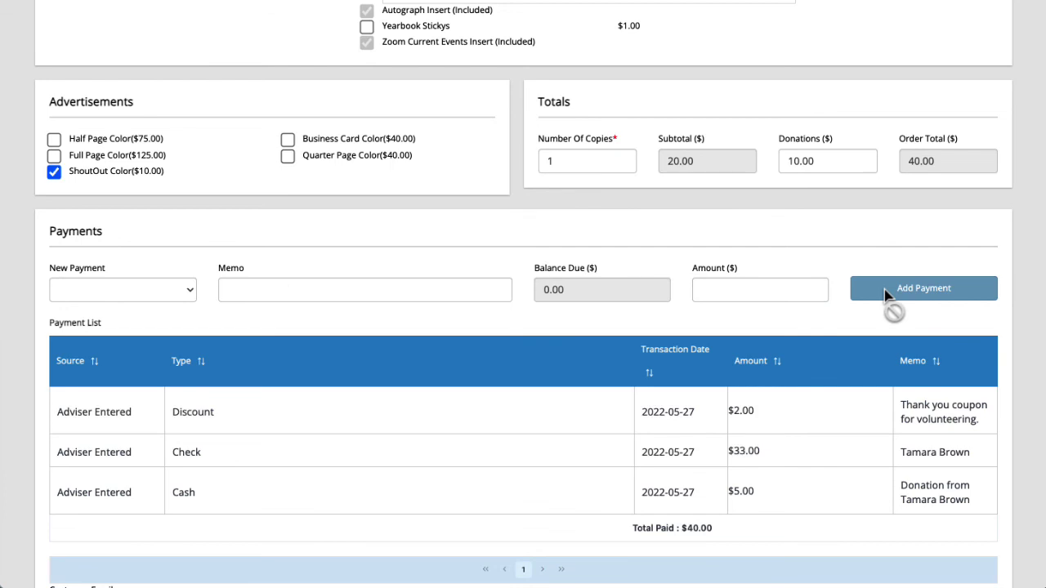